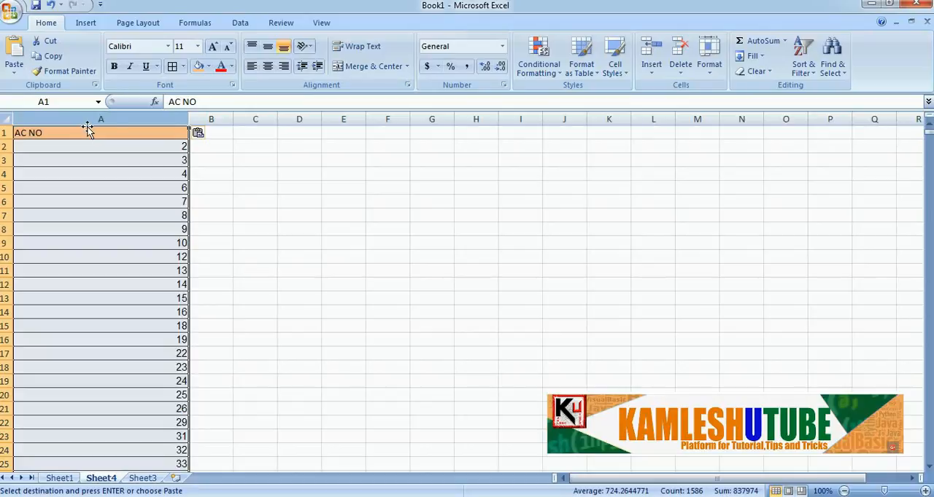
Sort the AC NO column in Sheet4 from smallest to largest
{"action": "left_click", "coordinate": [117, 148]}
{"action": "left_click", "coordinate": [120, 161]}
{"action": "scroll", "coordinate": [141, 252], "scroll_direction": "down", "scroll_amount": 20}
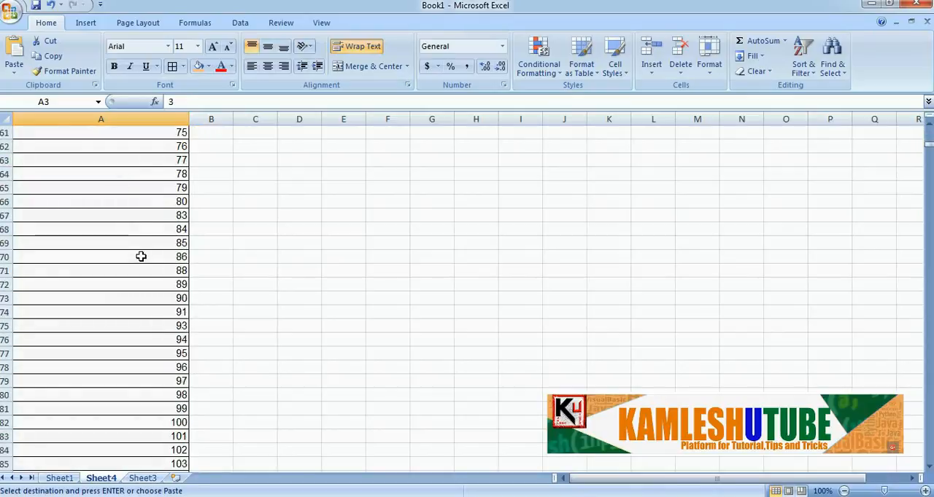
{"action": "scroll", "coordinate": [141, 256], "scroll_direction": "down", "scroll_amount": 20}
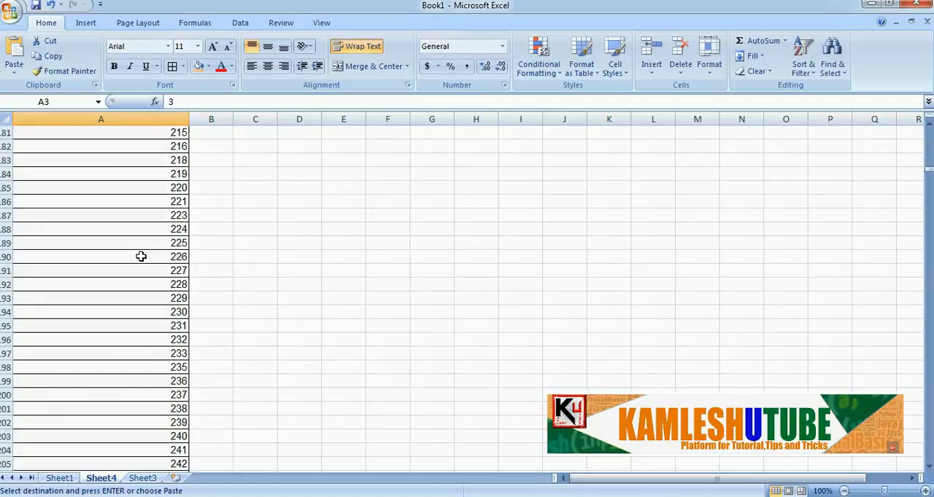
{"action": "left_click_drag", "start_coordinate": [928, 174], "coordinate": [928, 128]}
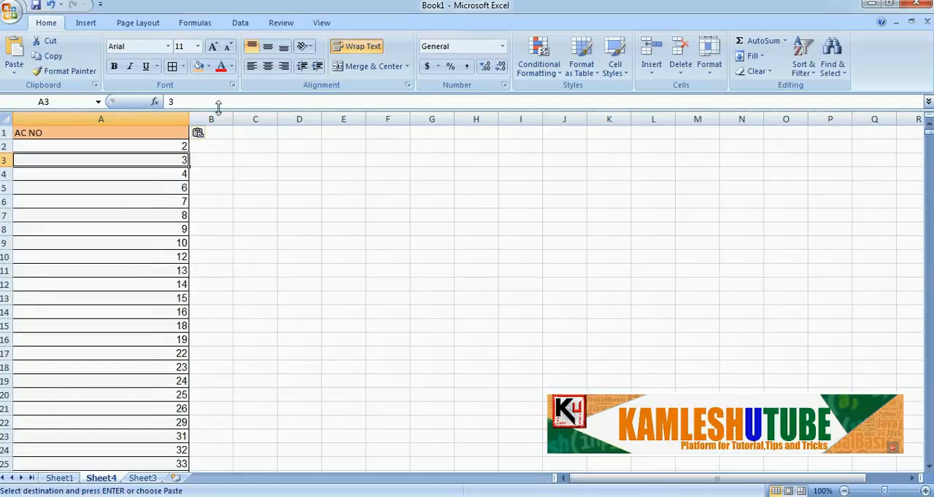
{"action": "left_click", "coordinate": [62, 120]}
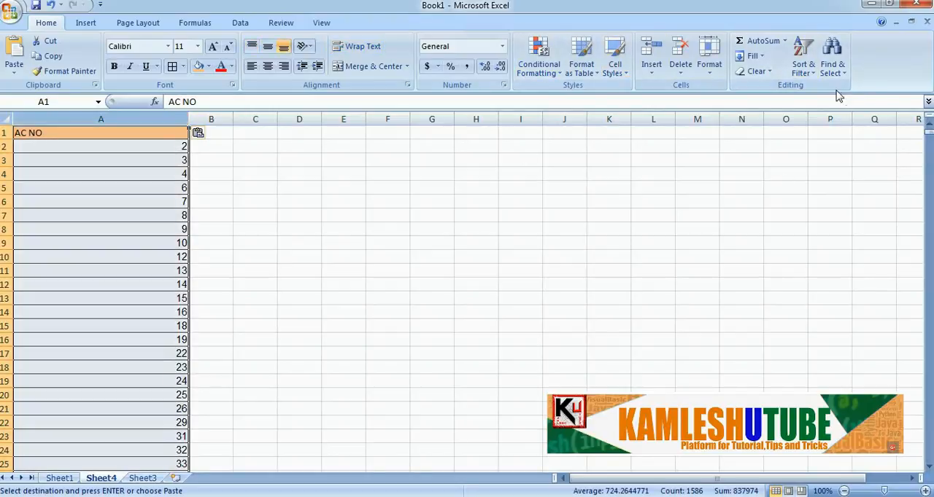
{"action": "left_click", "coordinate": [803, 58]}
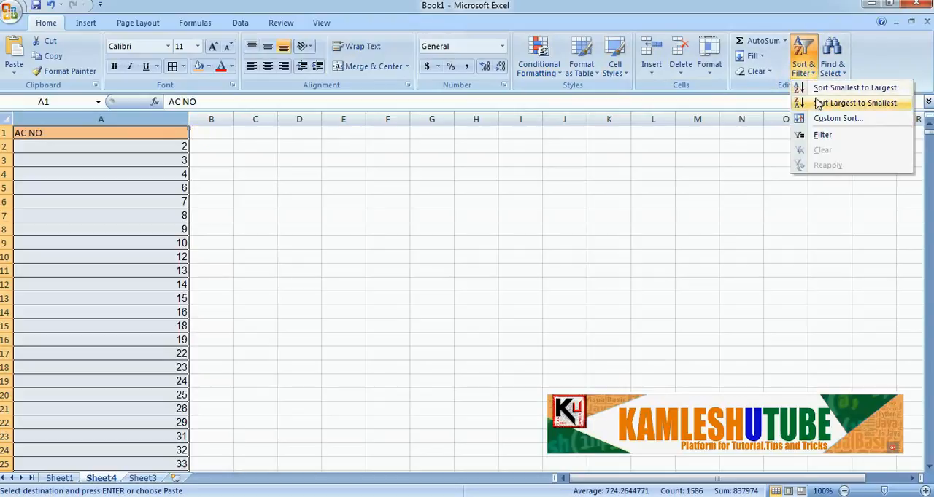
{"action": "left_click", "coordinate": [817, 89]}
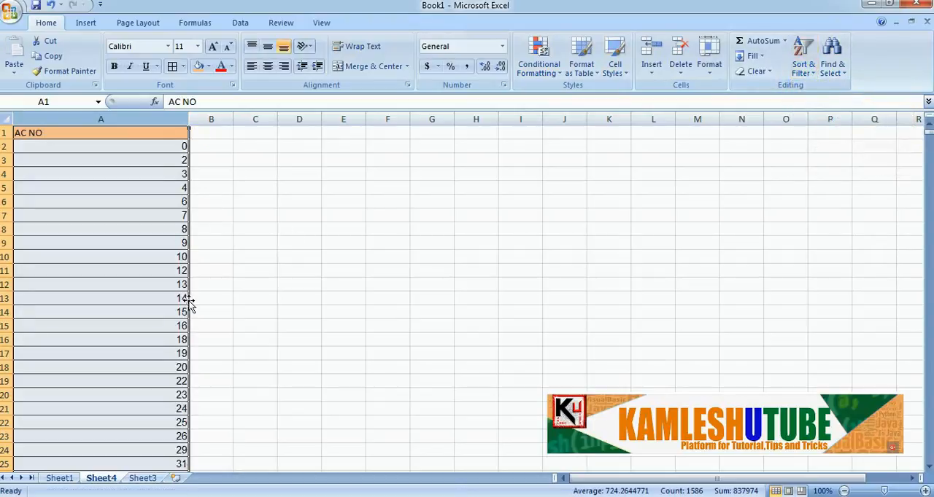
Look through the sorted AC NO column for repeated numbers and non-numeric entries, down to the end of the numeric values
{"action": "scroll", "coordinate": [175, 368], "scroll_direction": "down", "scroll_amount": 9}
{"action": "scroll", "coordinate": [175, 372], "scroll_direction": "down", "scroll_amount": 10}
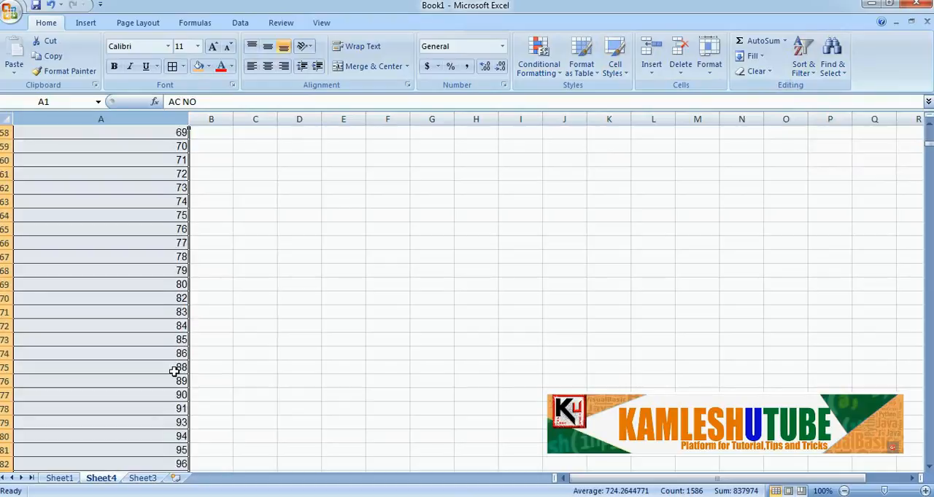
{"action": "left_click", "coordinate": [175, 398]}
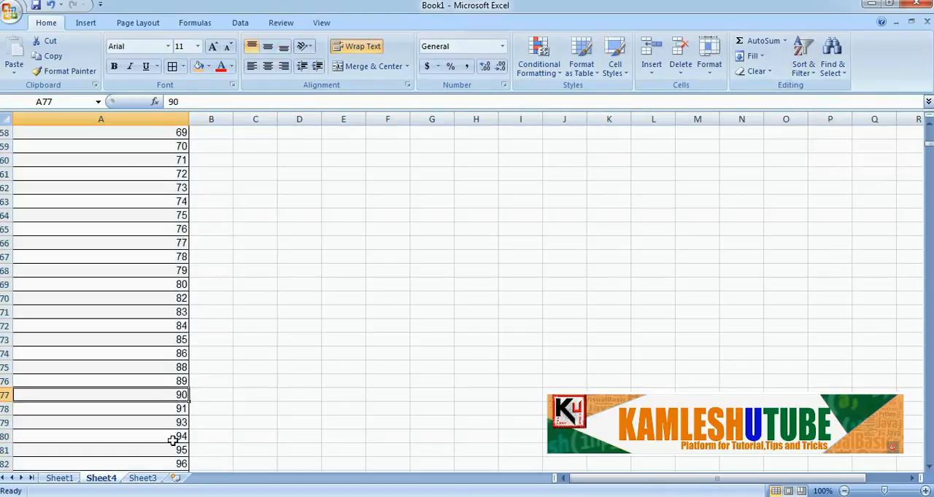
{"action": "scroll", "coordinate": [173, 456], "scroll_direction": "down", "scroll_amount": 8}
{"action": "scroll", "coordinate": [173, 452], "scroll_direction": "down", "scroll_amount": 10}
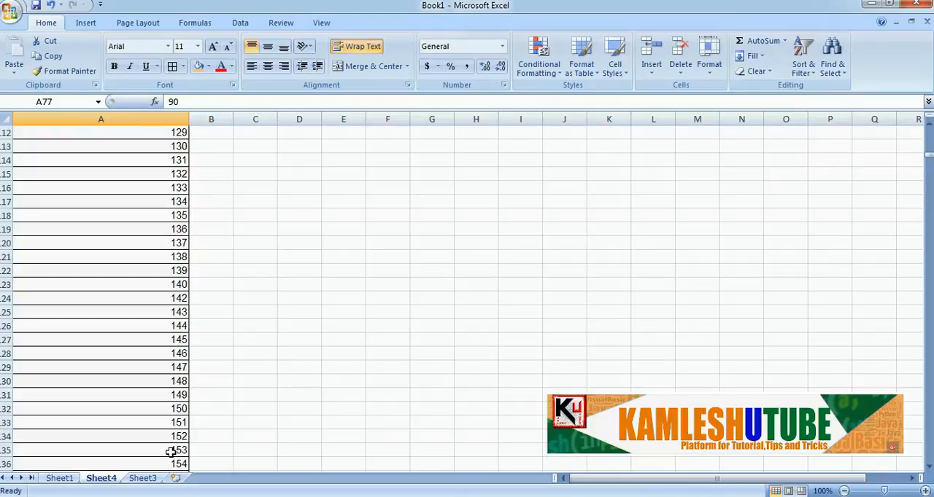
{"action": "left_click_drag", "start_coordinate": [928, 153], "coordinate": [928, 155]}
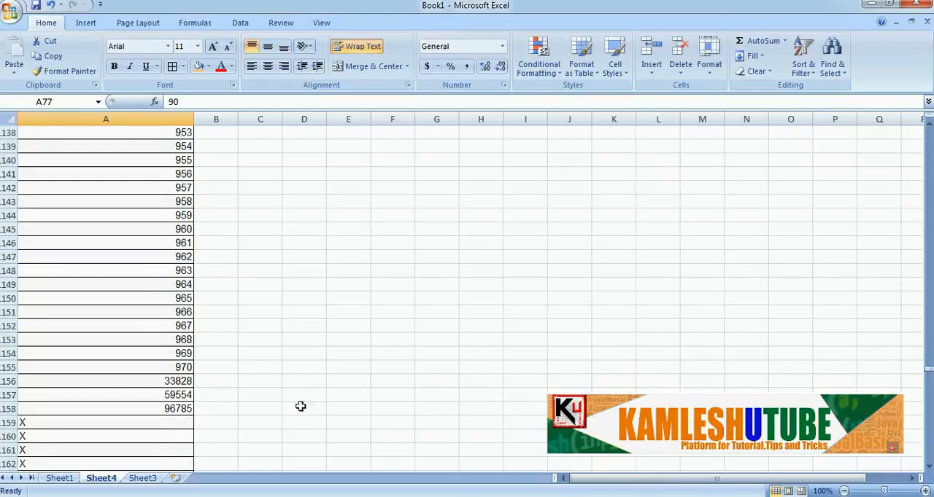
{"action": "scroll", "coordinate": [210, 366], "scroll_direction": "up", "scroll_amount": 1}
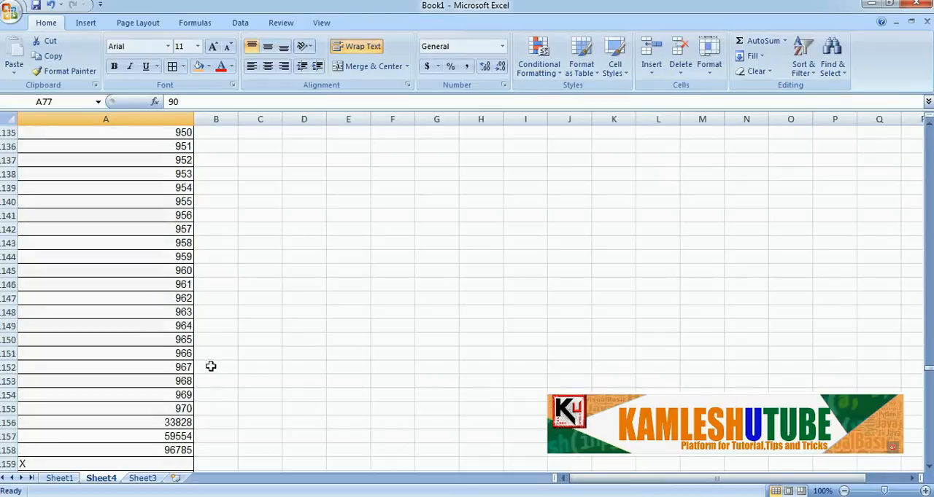
{"action": "scroll", "coordinate": [210, 366], "scroll_direction": "up", "scroll_amount": 3}
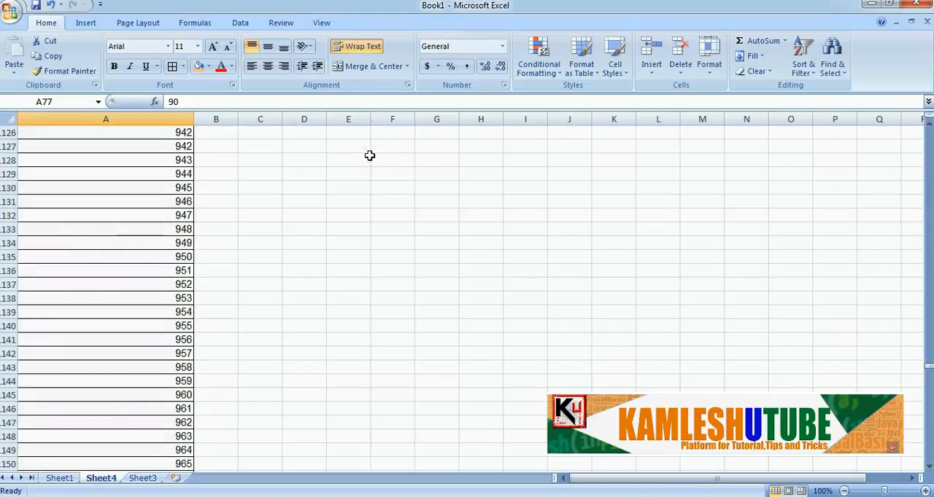
{"action": "left_click", "coordinate": [161, 146]}
{"action": "scroll", "coordinate": [305, 257], "scroll_direction": "up", "scroll_amount": 2}
{"action": "scroll", "coordinate": [305, 257], "scroll_direction": "up", "scroll_amount": 1}
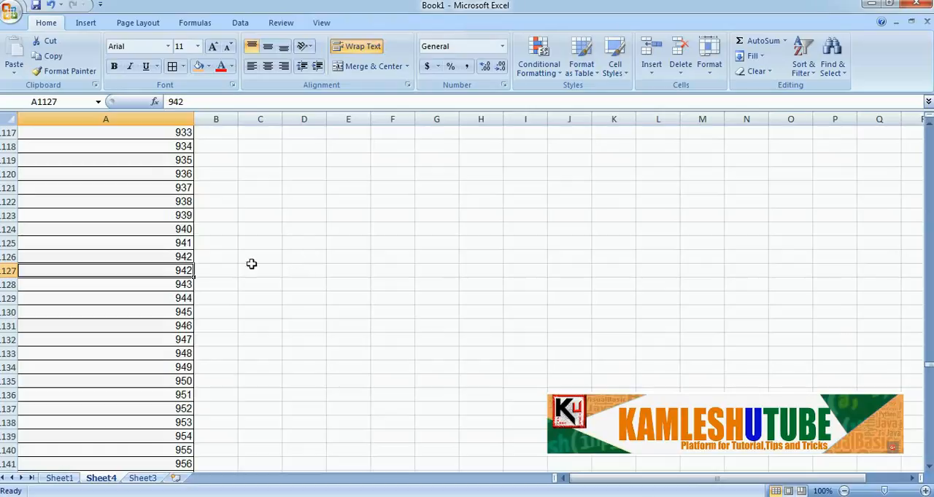
{"action": "left_click_drag", "start_coordinate": [157, 258], "coordinate": [156, 269]}
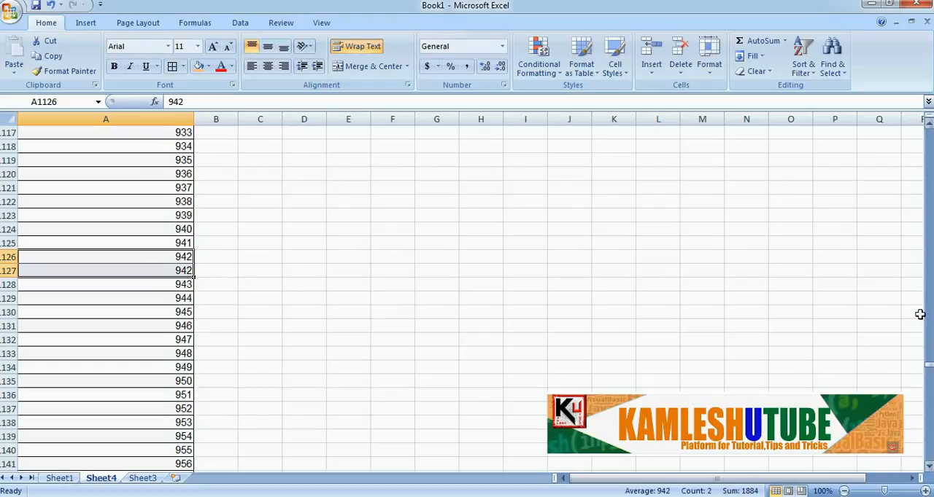
{"action": "left_click_drag", "start_coordinate": [929, 368], "coordinate": [928, 102]}
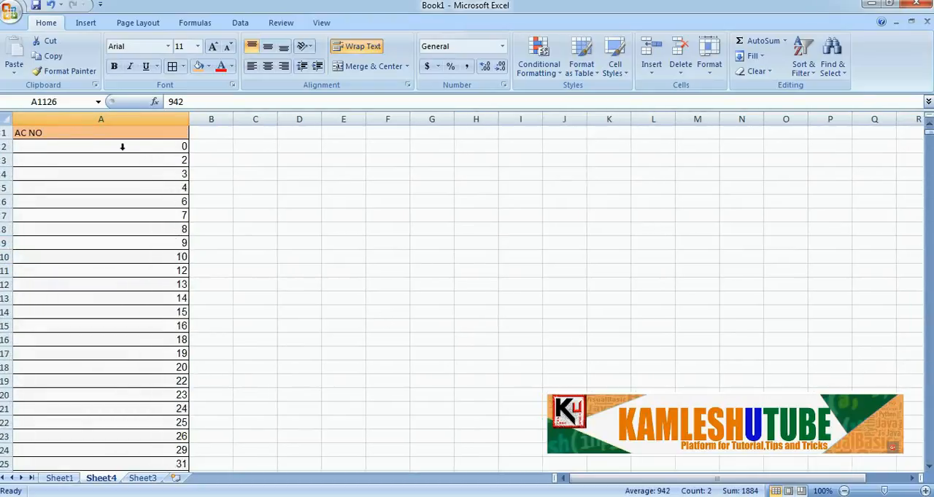
Widen column B and enter the formula =A2-A3 in cell B3
{"action": "left_click_drag", "start_coordinate": [233, 117], "coordinate": [270, 119]}
{"action": "left_click", "coordinate": [204, 155]}
{"action": "left_click", "coordinate": [206, 146]}
{"action": "left_click", "coordinate": [209, 161]}
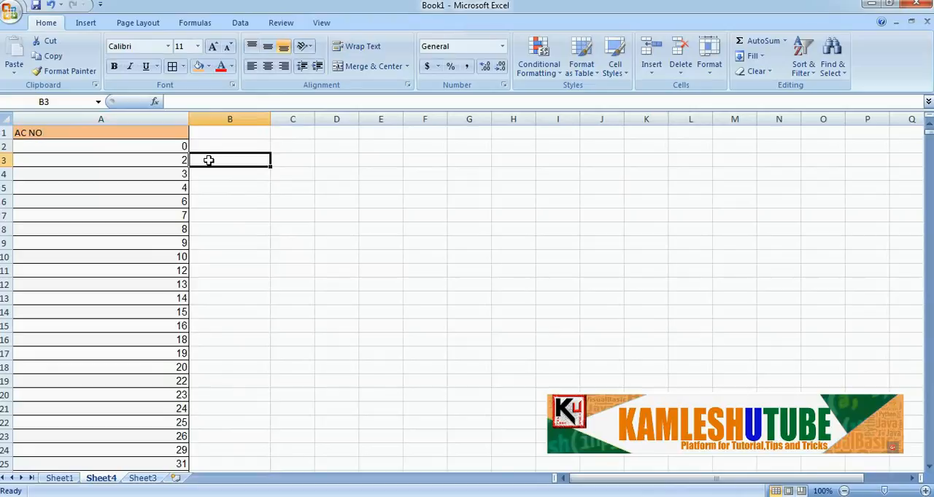
{"action": "type", "text": "="}
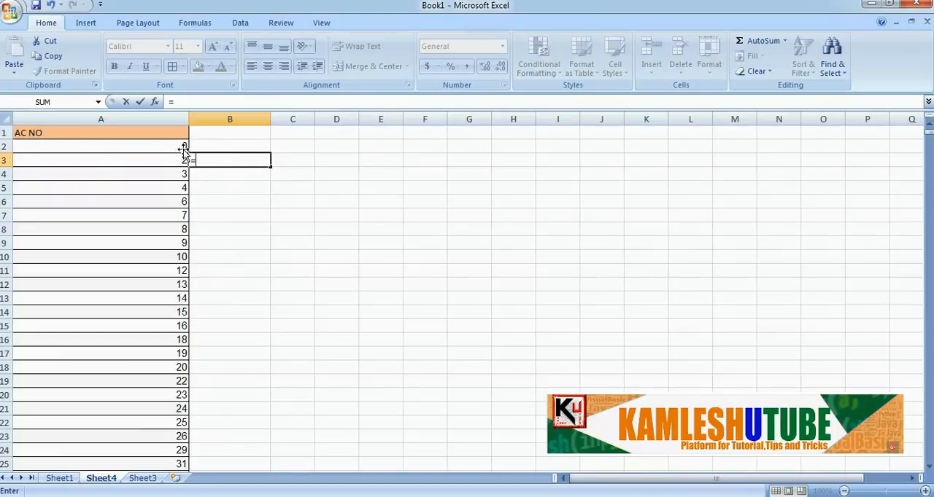
{"action": "left_click", "coordinate": [177, 147]}
{"action": "type", "text": "-"}
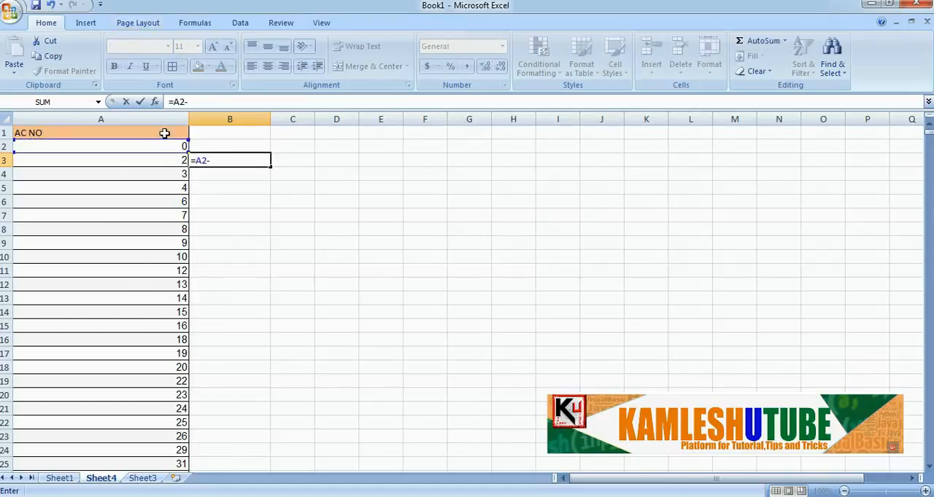
{"action": "left_click", "coordinate": [168, 161]}
{"action": "key", "text": "Return"}
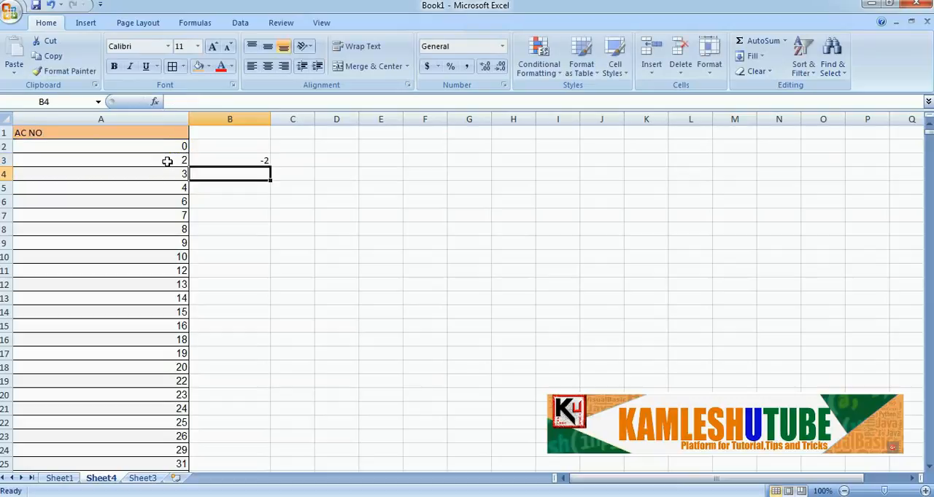
Fill the difference formula from B3 down column B to row 1158, the last numeric AC NO entry
{"action": "left_click", "coordinate": [235, 162]}
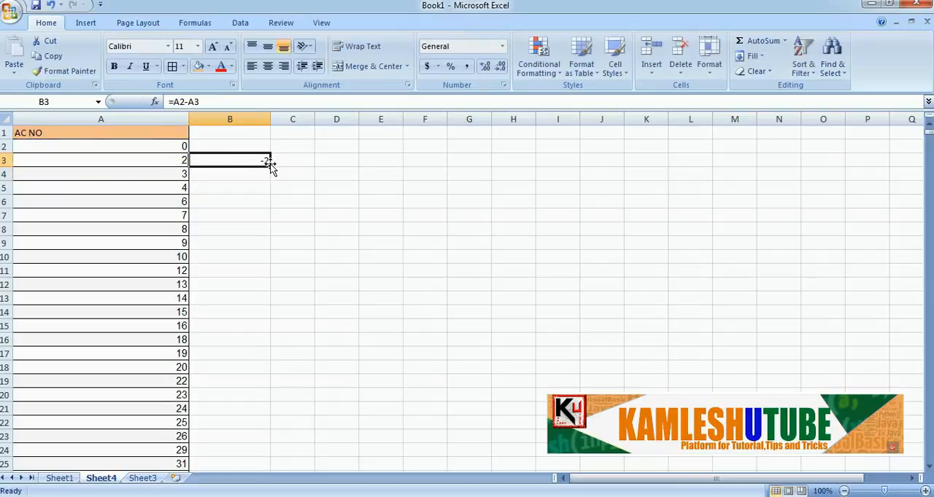
{"action": "left_click_drag", "start_coordinate": [270, 167], "coordinate": [292, 384]}
{"action": "scroll", "coordinate": [409, 287], "scroll_direction": "up", "scroll_amount": 20}
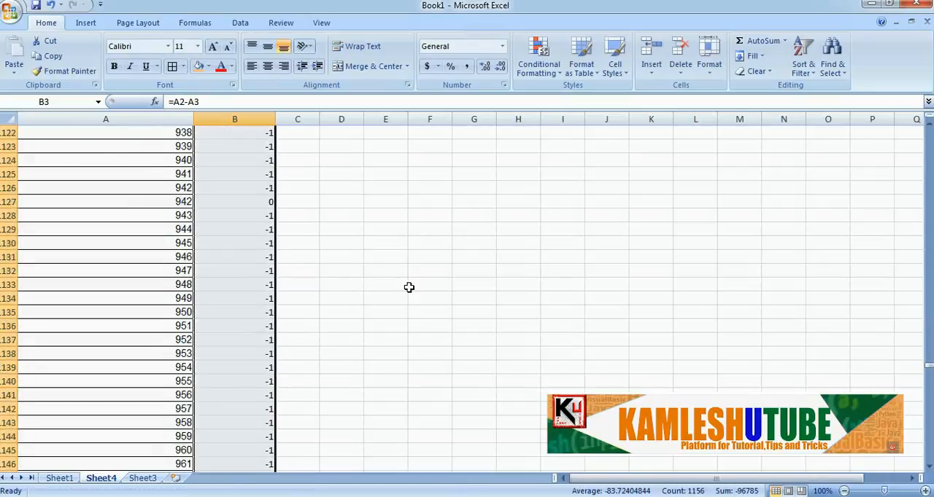
{"action": "scroll", "coordinate": [408, 288], "scroll_direction": "up", "scroll_amount": 20}
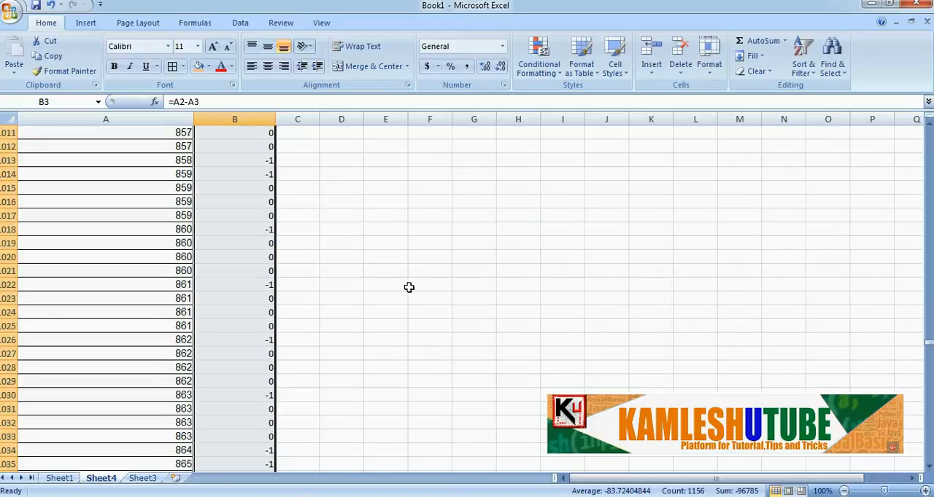
{"action": "scroll", "coordinate": [408, 287], "scroll_direction": "up", "scroll_amount": 6}
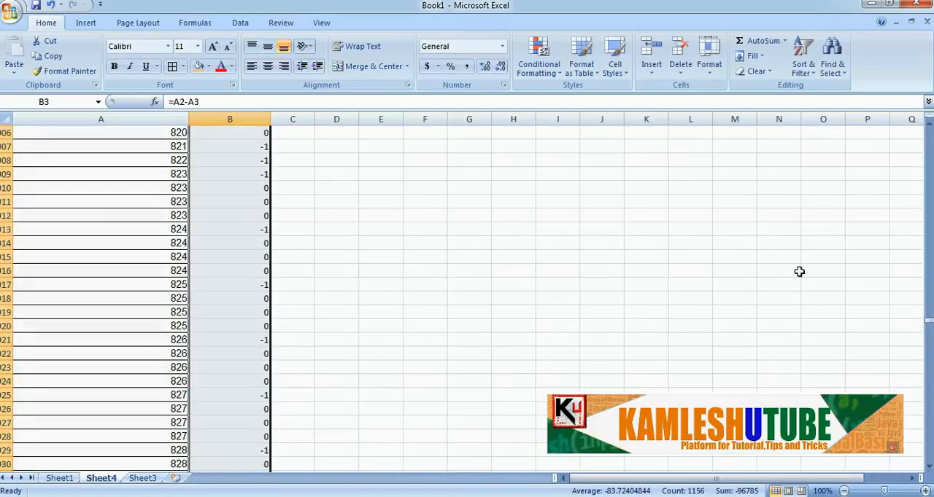
{"action": "left_click_drag", "start_coordinate": [929, 325], "coordinate": [928, 128]}
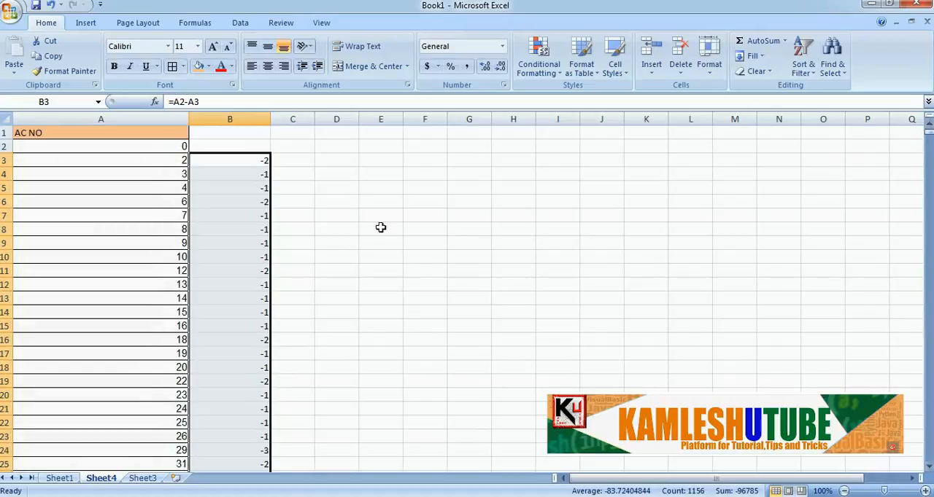
Compare the formula in B3 and the differences below it with the neighbouring AC NO values in A2 to A5
{"action": "left_click", "coordinate": [340, 219]}
{"action": "left_click", "coordinate": [236, 159]}
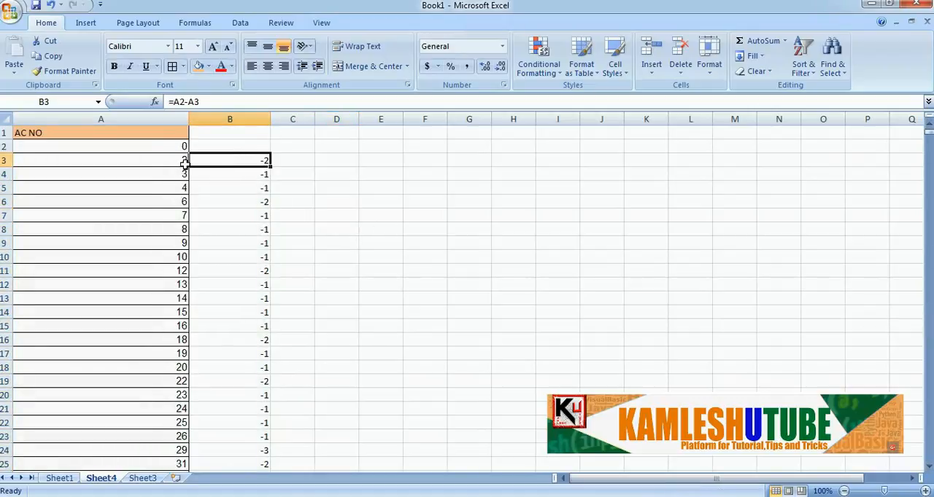
{"action": "left_click", "coordinate": [178, 161]}
{"action": "left_click", "coordinate": [179, 175]}
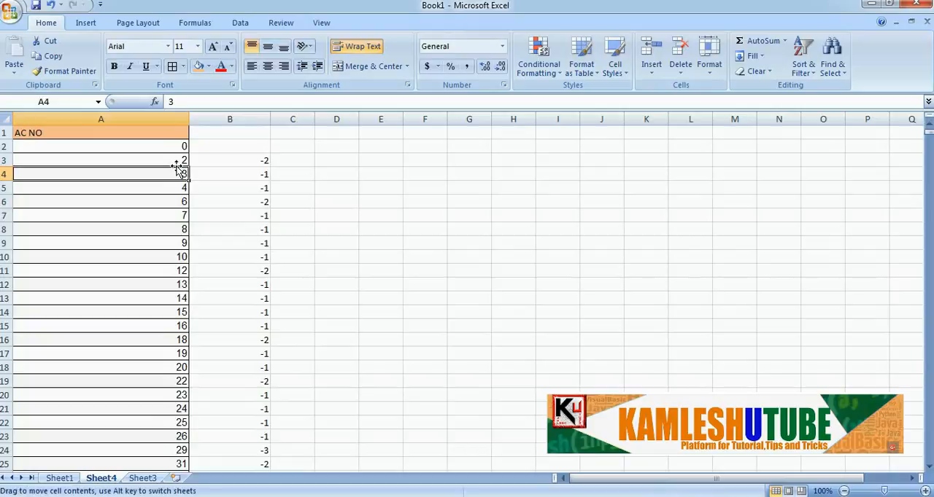
{"action": "left_click", "coordinate": [179, 165]}
{"action": "left_click", "coordinate": [179, 175]}
{"action": "left_click", "coordinate": [179, 147]}
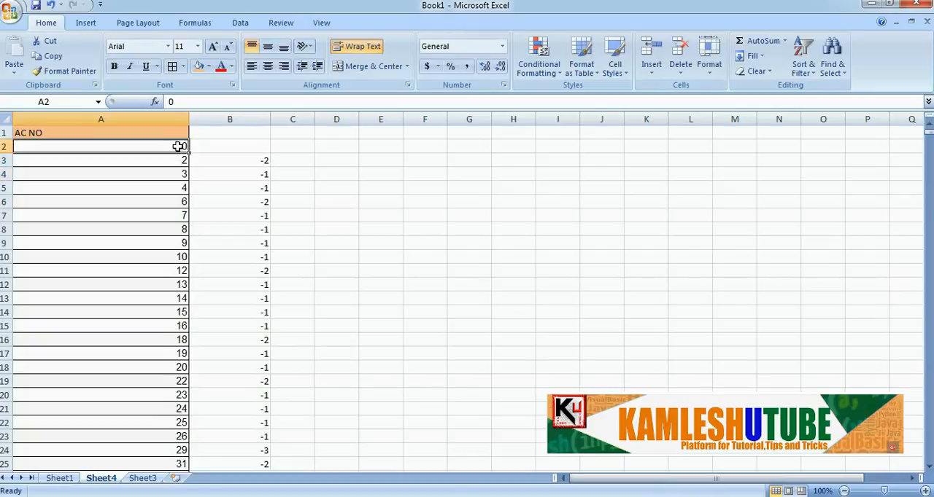
{"action": "left_click", "coordinate": [180, 161]}
{"action": "left_click", "coordinate": [181, 148]}
{"action": "left_click", "coordinate": [180, 163]}
{"action": "left_click", "coordinate": [180, 148]}
{"action": "left_click", "coordinate": [183, 158]}
{"action": "left_click", "coordinate": [178, 179]}
{"action": "left_click", "coordinate": [180, 192]}
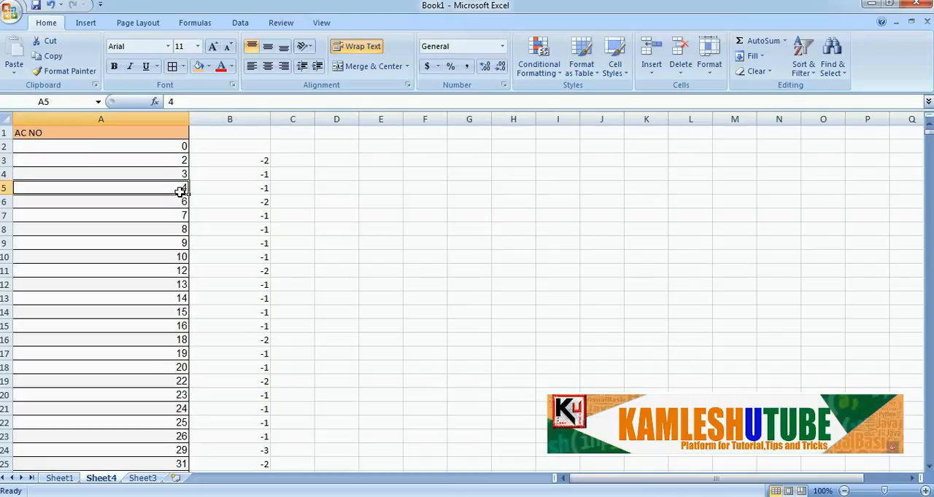
Turn on filtering for the data and filter column B to show only rows with the value 0
{"action": "left_click", "coordinate": [220, 150]}
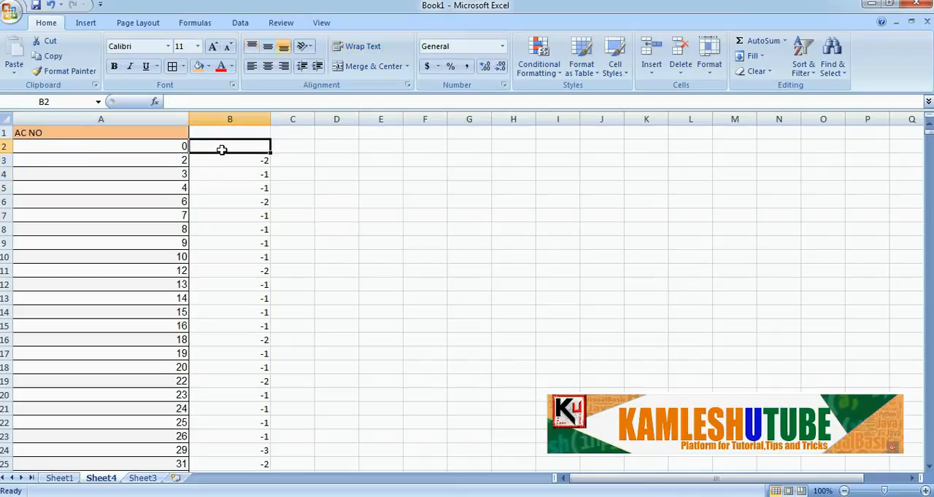
{"action": "left_click", "coordinate": [812, 70]}
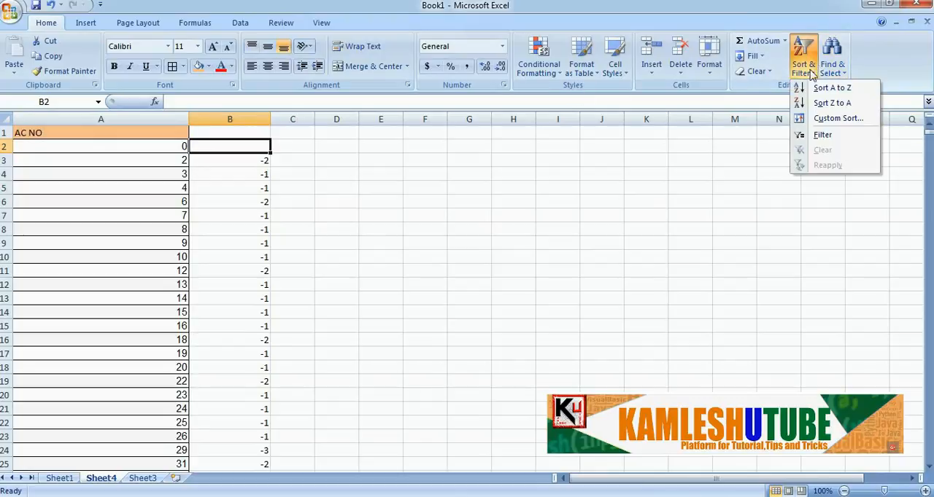
{"action": "left_click", "coordinate": [820, 136]}
{"action": "left_click", "coordinate": [263, 132]}
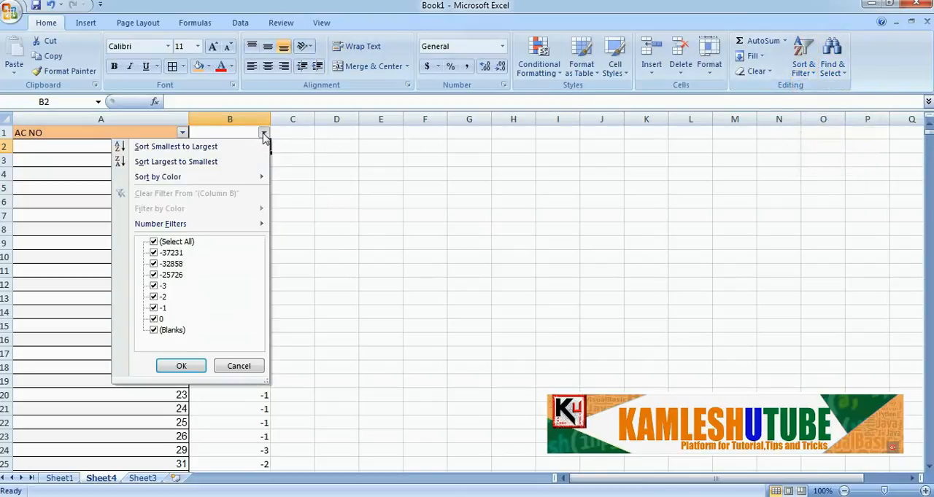
{"action": "left_click", "coordinate": [153, 242]}
{"action": "left_click", "coordinate": [154, 320]}
{"action": "left_click", "coordinate": [169, 365]}
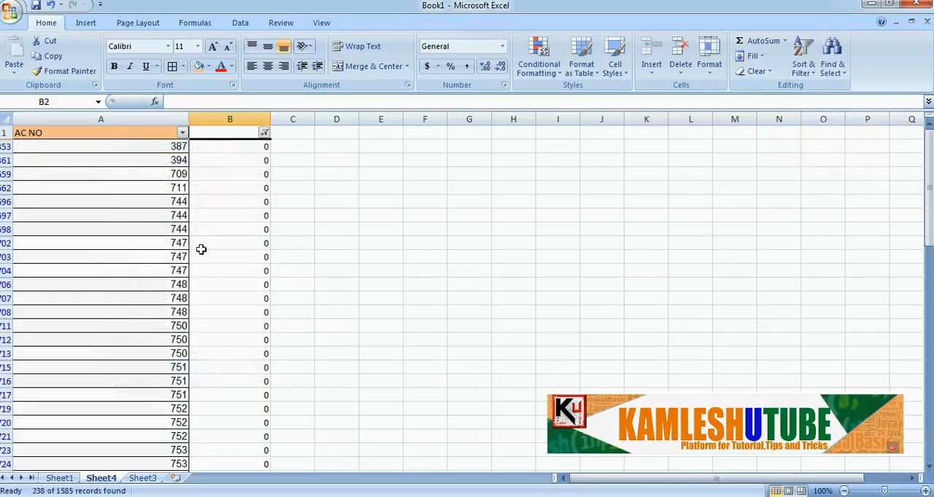
{"action": "scroll", "coordinate": [256, 175], "scroll_direction": "down", "scroll_amount": 20}
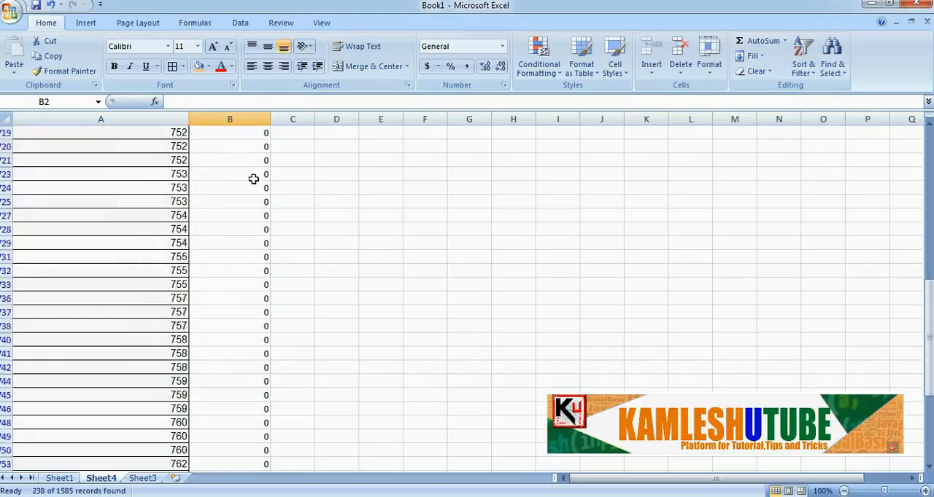
{"action": "scroll", "coordinate": [253, 178], "scroll_direction": "down", "scroll_amount": 20}
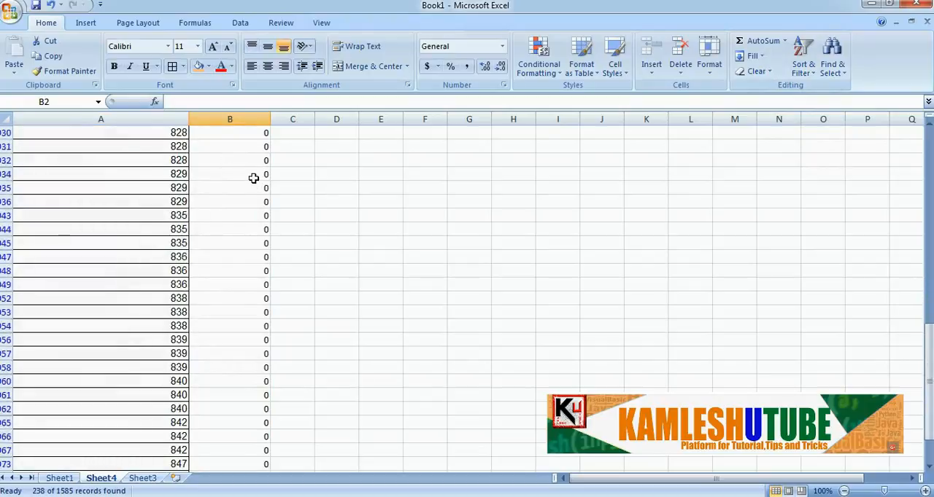
Examine the filtered zero-difference rows on Sheet4, going through the AC NO entries one by one from A353 to A706
{"action": "scroll", "coordinate": [253, 178], "scroll_direction": "down", "scroll_amount": 2}
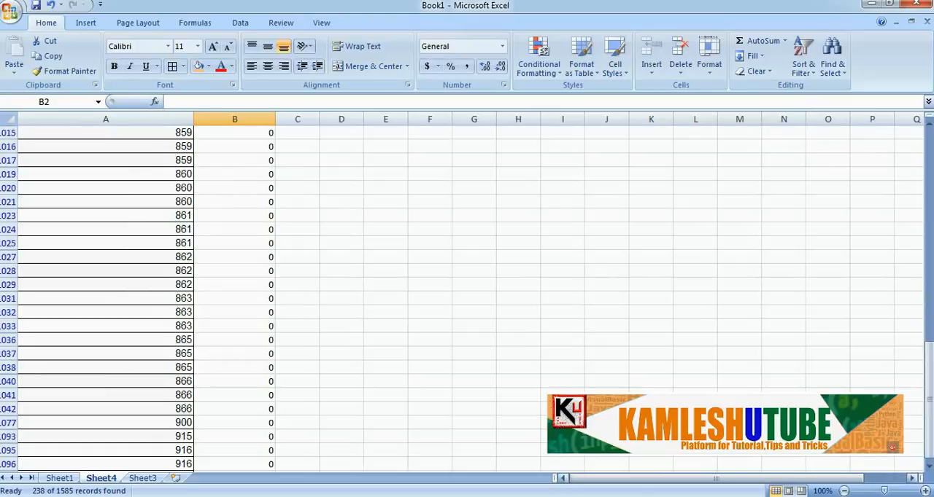
{"action": "left_click_drag", "start_coordinate": [926, 391], "coordinate": [927, 135]}
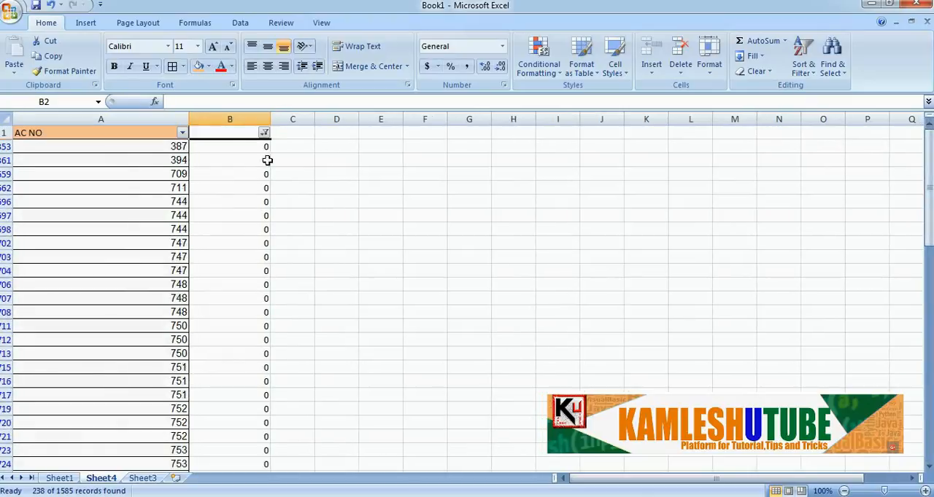
{"action": "left_click", "coordinate": [167, 147]}
{"action": "left_click", "coordinate": [167, 160]}
{"action": "left_click", "coordinate": [172, 175]}
{"action": "left_click", "coordinate": [174, 188]}
{"action": "left_click", "coordinate": [177, 210]}
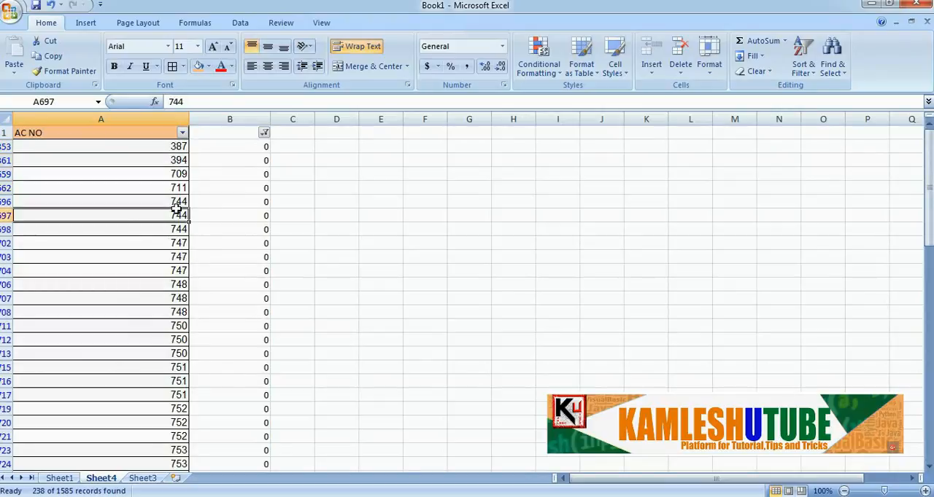
{"action": "left_click", "coordinate": [180, 202]}
{"action": "left_click", "coordinate": [181, 215]}
{"action": "left_click", "coordinate": [181, 240]}
{"action": "left_click", "coordinate": [180, 229]}
{"action": "left_click", "coordinate": [182, 256]}
{"action": "left_click", "coordinate": [177, 244]}
{"action": "left_click", "coordinate": [176, 256]}
{"action": "left_click", "coordinate": [172, 271]}
{"action": "left_click", "coordinate": [176, 286]}
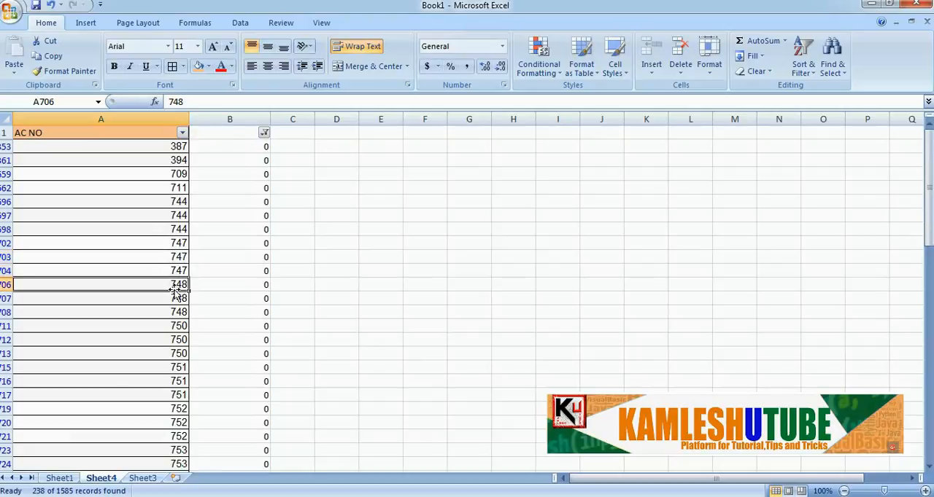
Review the remaining filtered AC NO entries on Sheet4 from row 707 down past row 1002, then return to the header row
{"action": "scroll", "coordinate": [177, 293], "scroll_direction": "down", "scroll_amount": 2}
{"action": "left_click", "coordinate": [175, 299]}
{"action": "scroll", "coordinate": [175, 299], "scroll_direction": "down", "scroll_amount": 2}
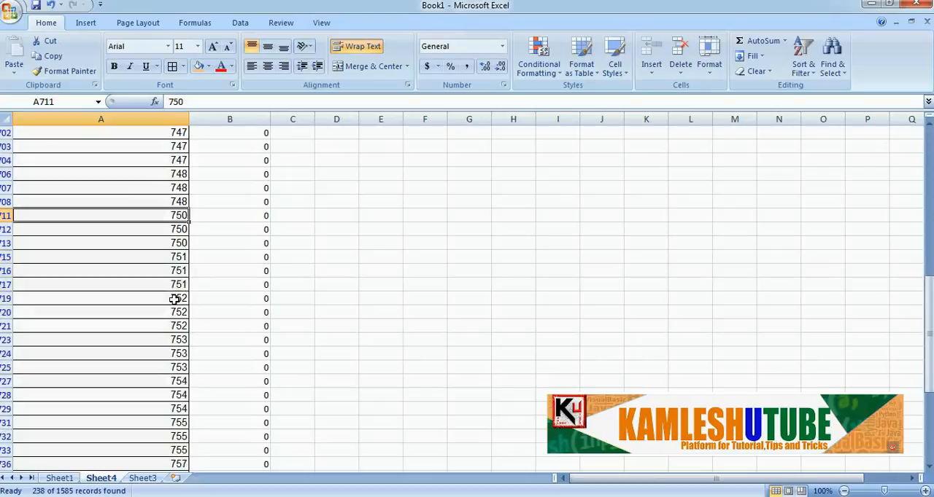
{"action": "left_click", "coordinate": [174, 257]}
{"action": "scroll", "coordinate": [175, 256], "scroll_direction": "down", "scroll_amount": 3}
{"action": "scroll", "coordinate": [174, 255], "scroll_direction": "up", "scroll_amount": 1}
{"action": "scroll", "coordinate": [173, 254], "scroll_direction": "down", "scroll_amount": 20}
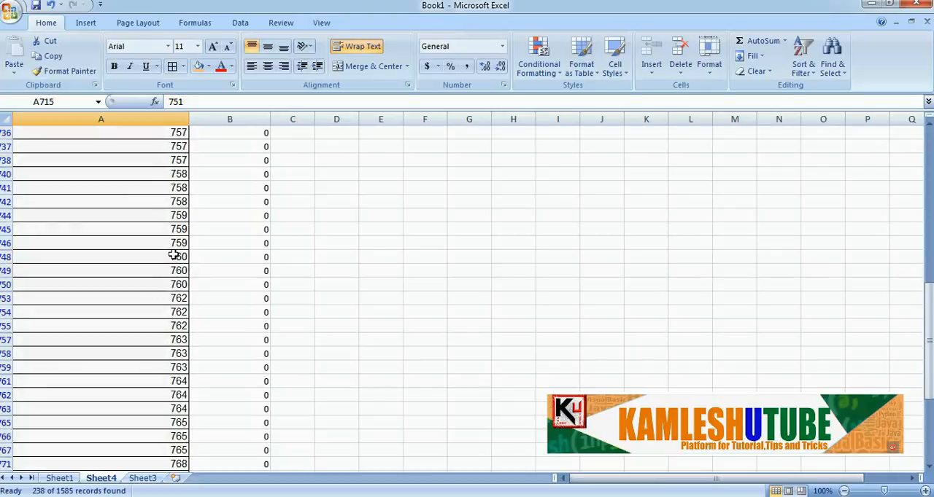
{"action": "scroll", "coordinate": [174, 254], "scroll_direction": "down", "scroll_amount": 20}
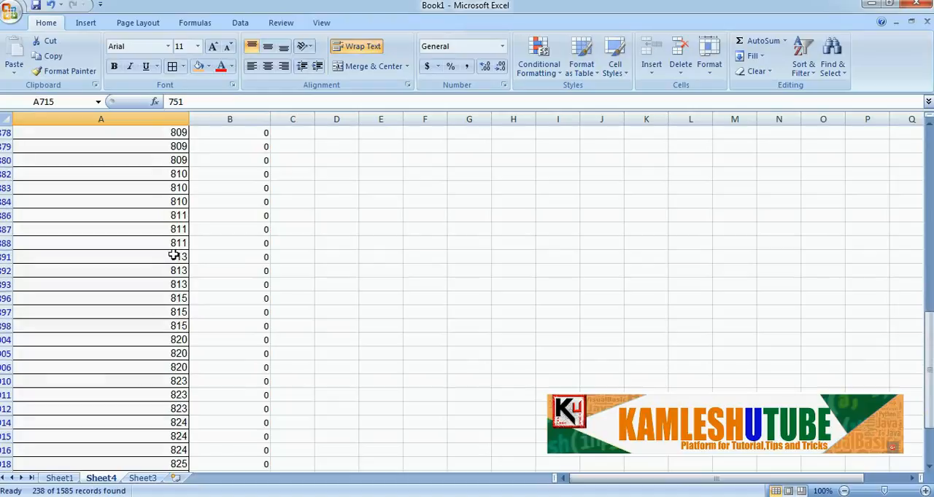
{"action": "scroll", "coordinate": [174, 254], "scroll_direction": "down", "scroll_amount": 7}
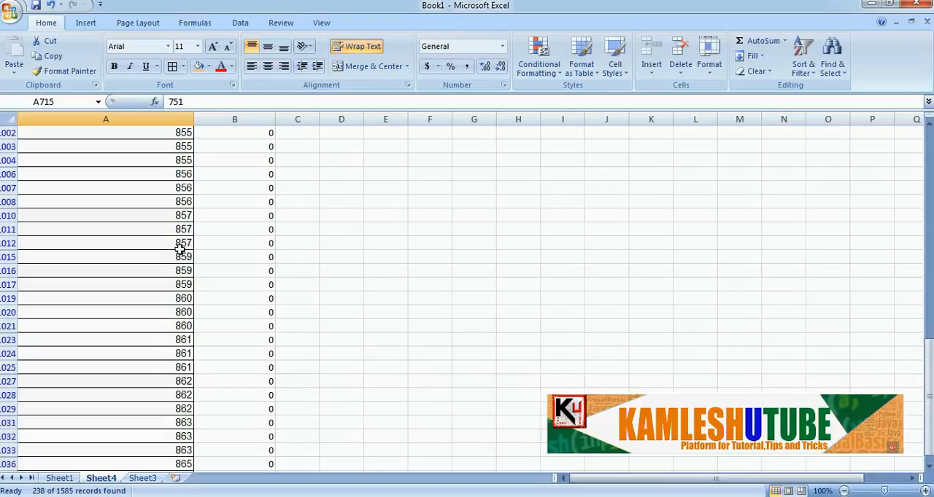
{"action": "left_click_drag", "start_coordinate": [929, 397], "coordinate": [930, 130]}
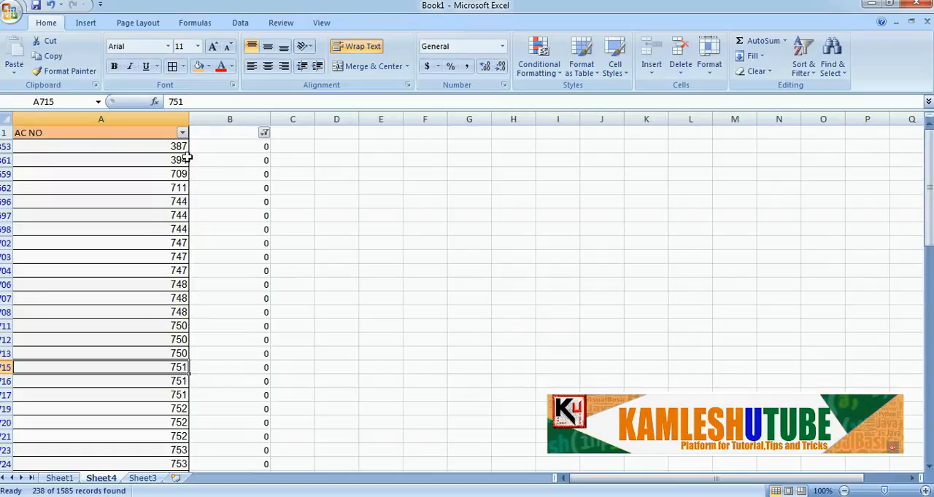
Sort the AC NO column on Sheet1 from smallest to largest
{"action": "left_click", "coordinate": [60, 480]}
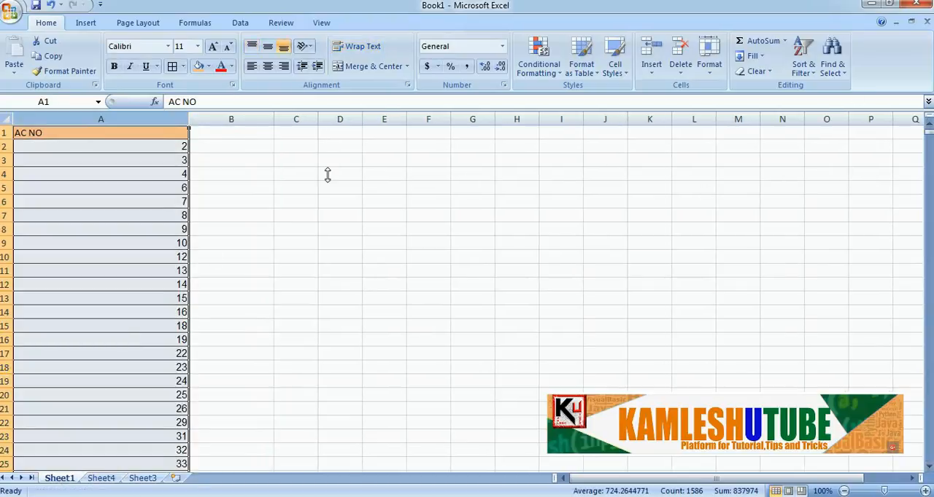
{"action": "left_click", "coordinate": [246, 176]}
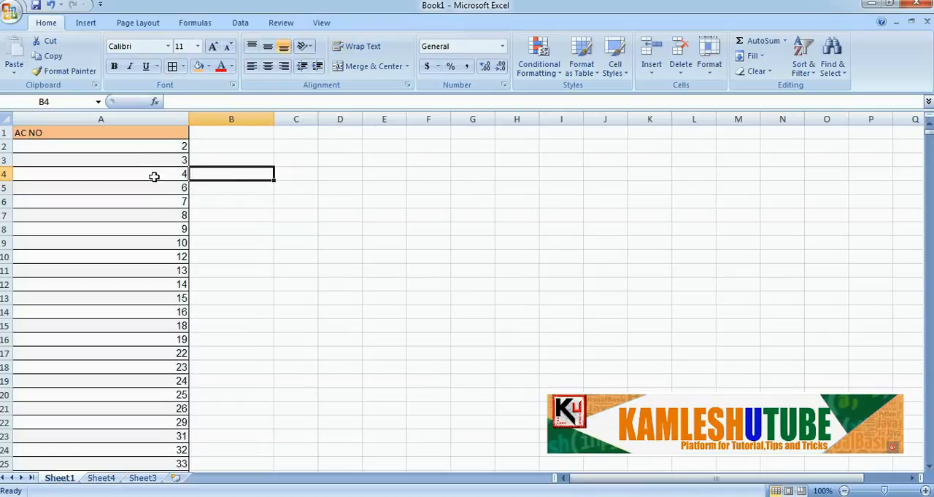
{"action": "left_click", "coordinate": [136, 126]}
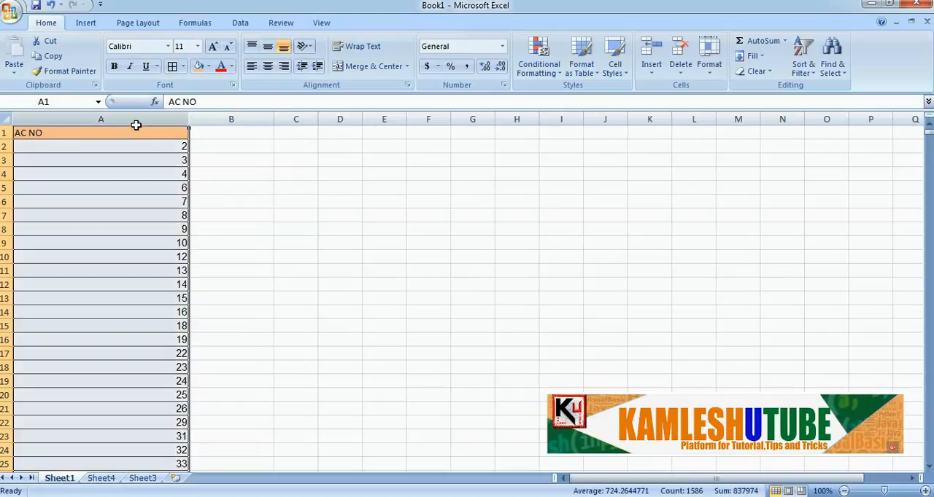
{"action": "left_click", "coordinate": [802, 69]}
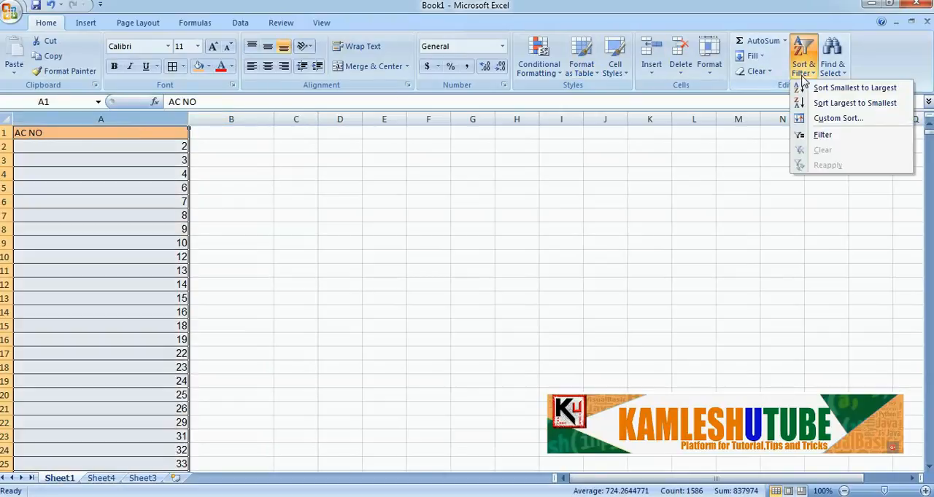
{"action": "left_click", "coordinate": [810, 90]}
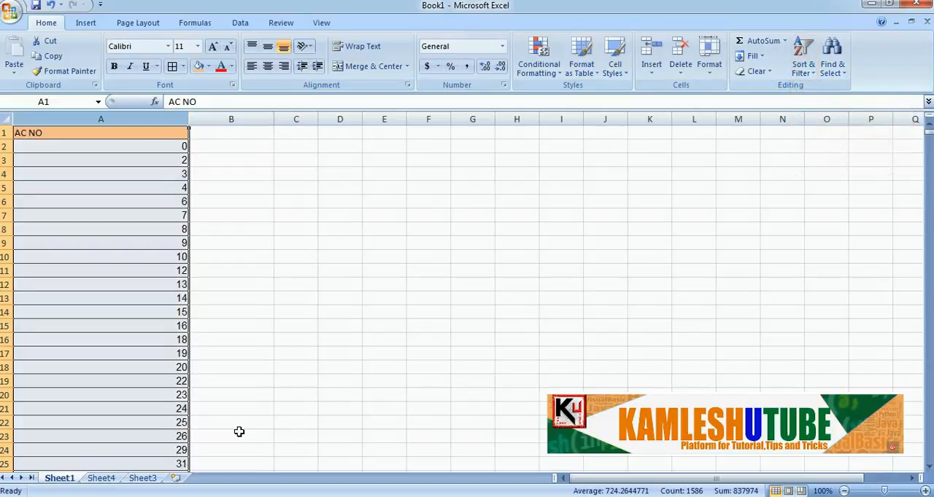
Look up the first account number of Sheet4's filtered list in Sheet1's sorted column, checking cells A352 and A353
{"action": "left_click", "coordinate": [101, 479]}
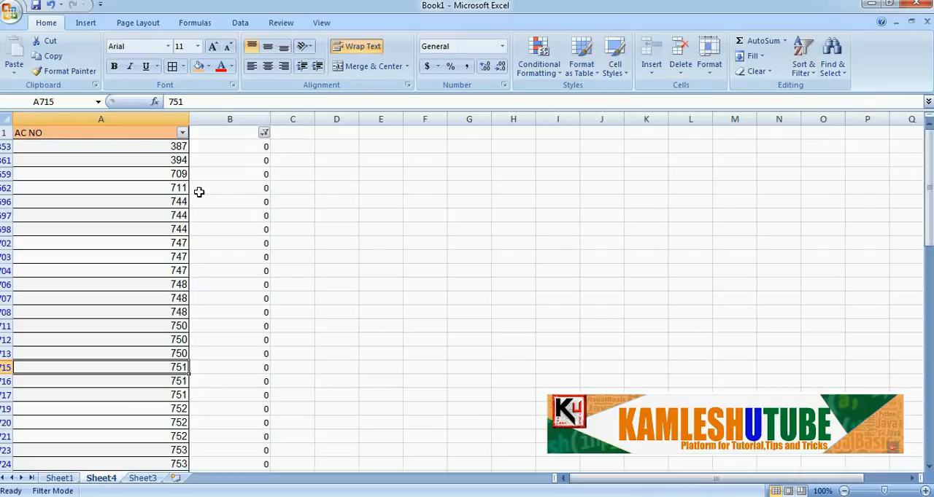
{"action": "left_click", "coordinate": [59, 478]}
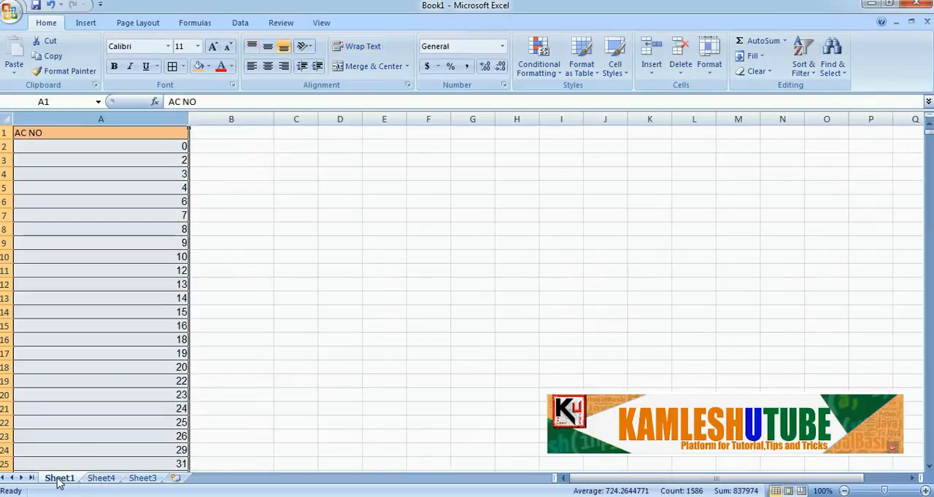
{"action": "scroll", "coordinate": [794, 269], "scroll_direction": "down", "scroll_amount": 20}
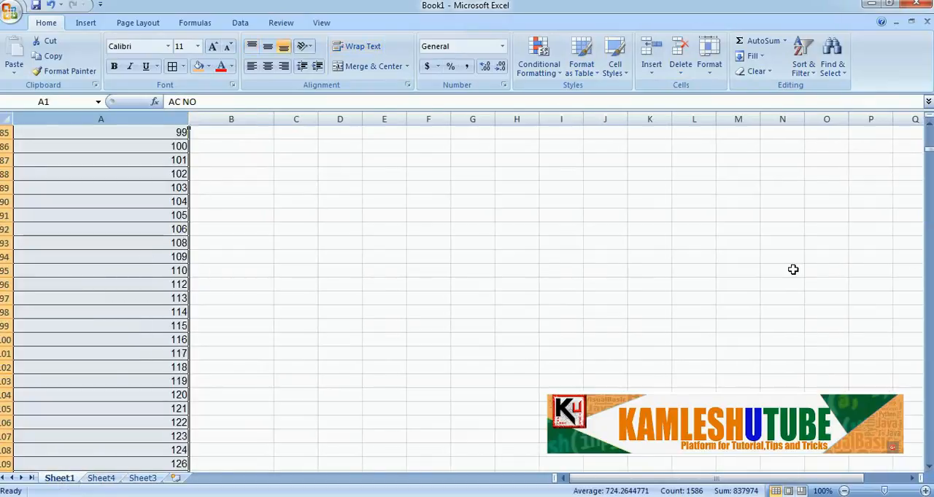
{"action": "scroll", "coordinate": [794, 269], "scroll_direction": "down", "scroll_amount": 19}
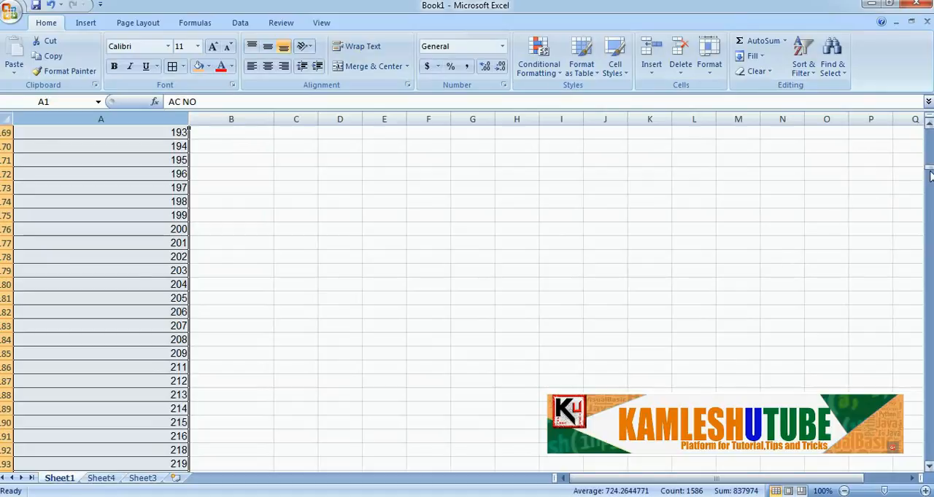
{"action": "left_click_drag", "start_coordinate": [929, 173], "coordinate": [929, 200]}
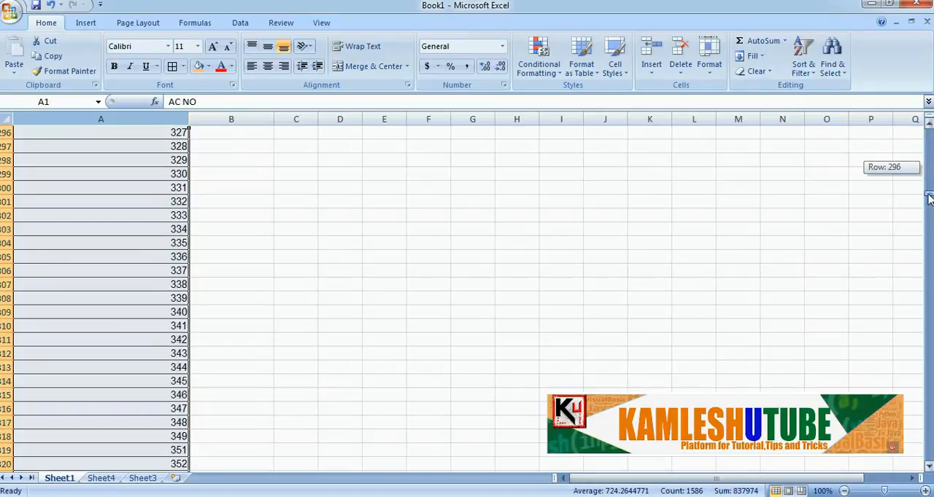
{"action": "scroll", "coordinate": [640, 258], "scroll_direction": "down", "scroll_amount": 20}
{"action": "scroll", "coordinate": [627, 257], "scroll_direction": "up", "scroll_amount": 5}
{"action": "scroll", "coordinate": [628, 257], "scroll_direction": "up", "scroll_amount": 1}
{"action": "left_click", "coordinate": [179, 243]}
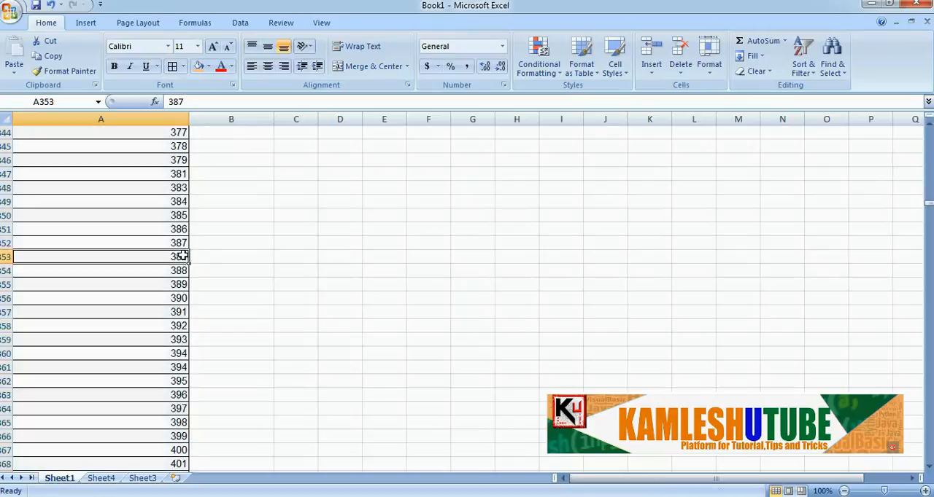
{"action": "left_click", "coordinate": [178, 260]}
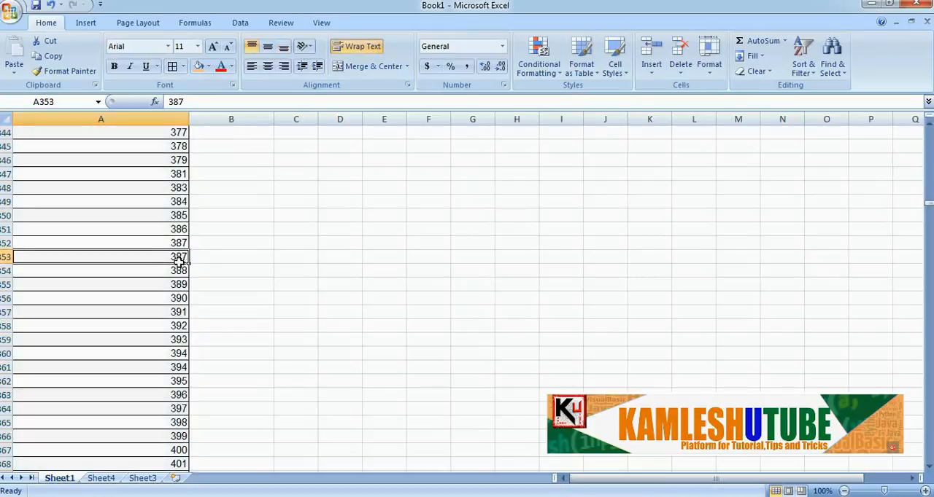
Check the second filtered account number from Sheet4 against cells A360 and A361 on Sheet1
{"action": "left_click", "coordinate": [103, 479]}
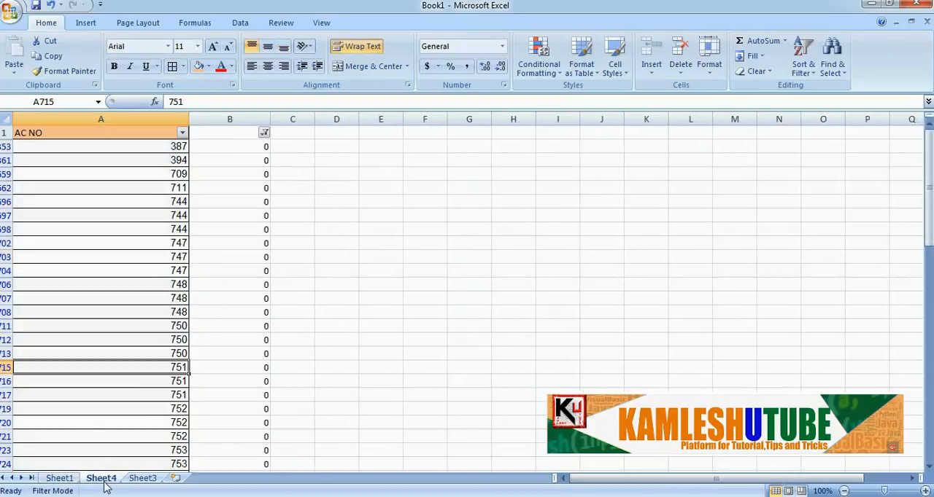
{"action": "left_click", "coordinate": [60, 478]}
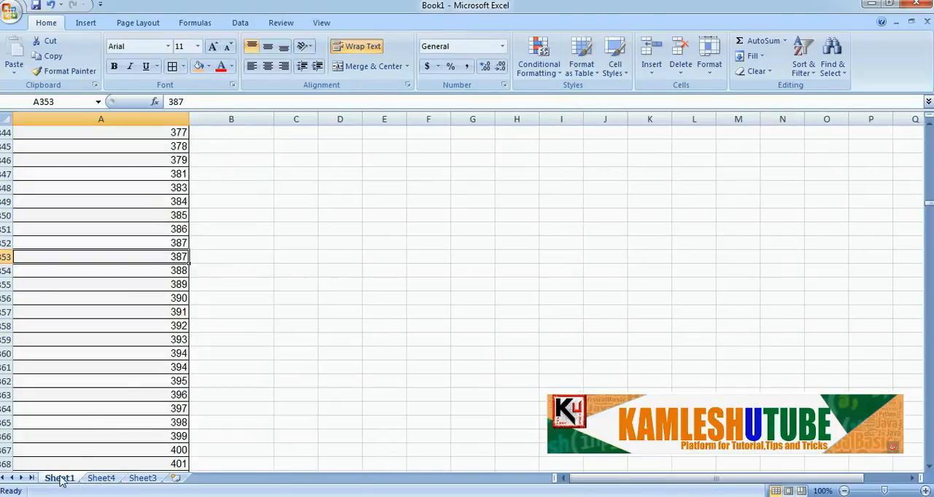
{"action": "left_click", "coordinate": [182, 342]}
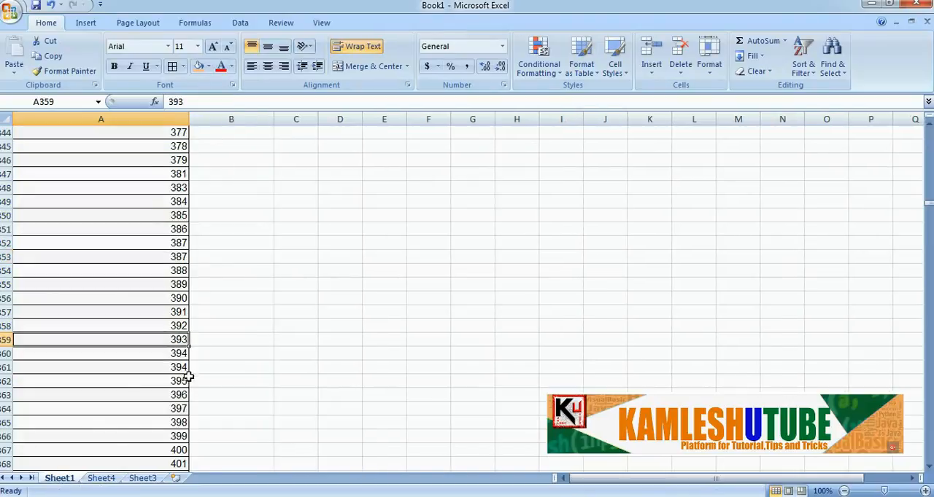
{"action": "left_click", "coordinate": [176, 353]}
{"action": "left_click", "coordinate": [178, 367]}
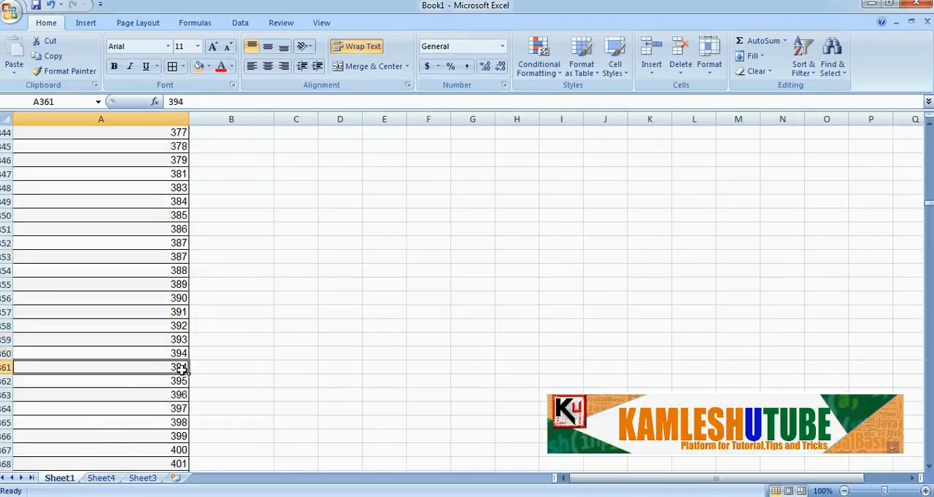
Find the third filtered account number from Sheet4 in Sheet1's sorted column, checking the entries in A658 and A659
{"action": "left_click", "coordinate": [92, 481]}
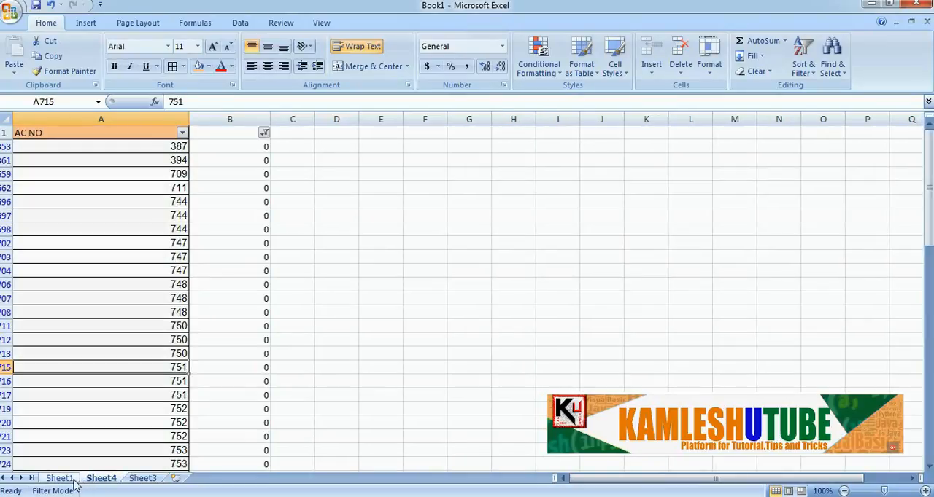
{"action": "left_click", "coordinate": [62, 483]}
{"action": "scroll", "coordinate": [186, 422], "scroll_direction": "down", "scroll_amount": 18}
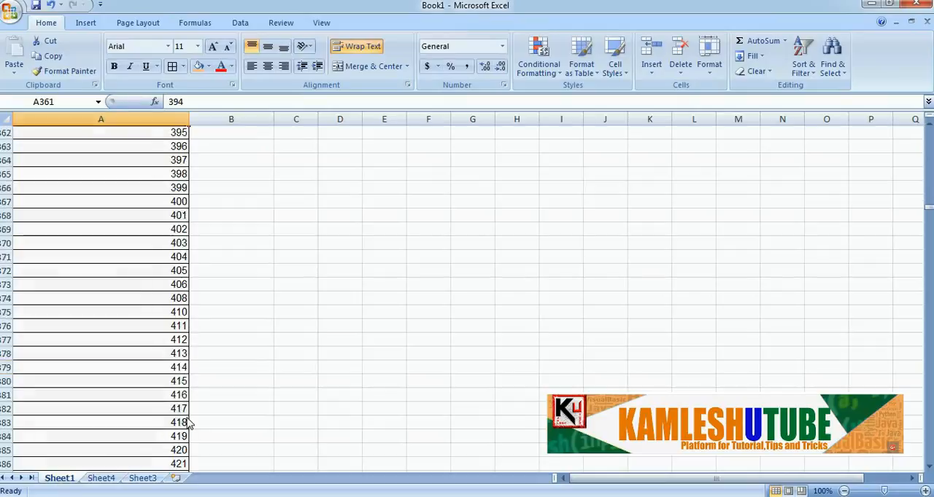
{"action": "scroll", "coordinate": [189, 420], "scroll_direction": "down", "scroll_amount": 20}
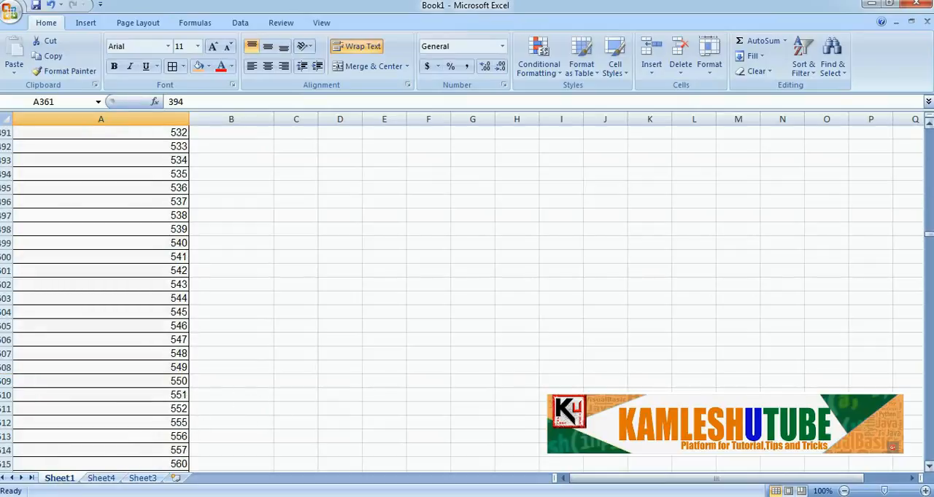
{"action": "left_click_drag", "start_coordinate": [927, 237], "coordinate": [924, 271]}
{"action": "scroll", "coordinate": [734, 259], "scroll_direction": "up", "scroll_amount": 6}
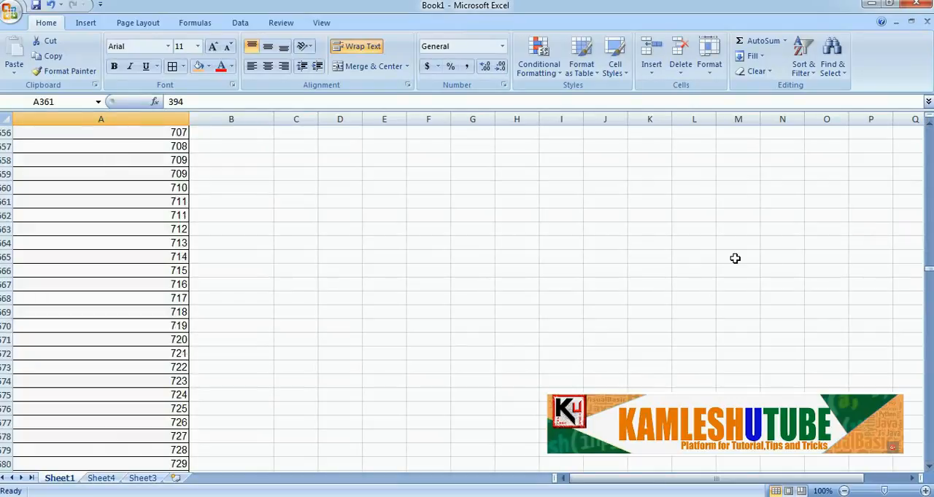
{"action": "left_click", "coordinate": [158, 202]}
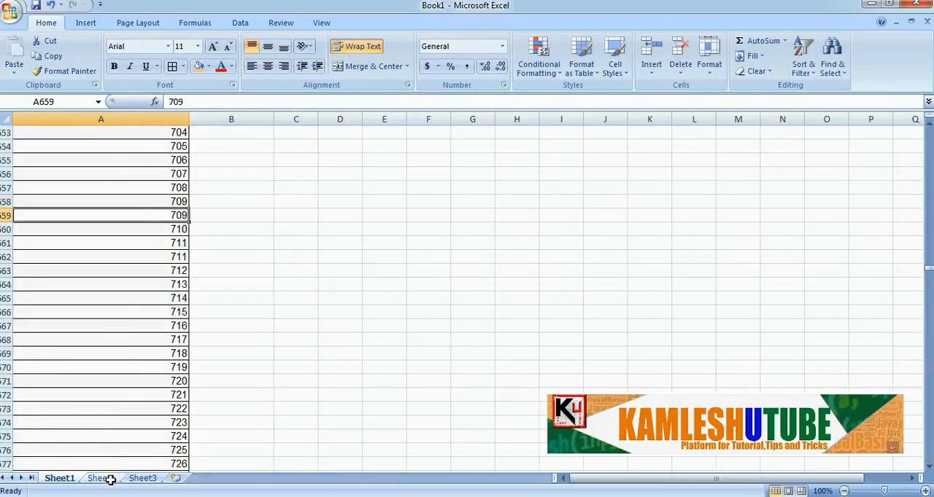
Check the fourth filtered account number from Sheet4 against cells A661 and A662 on Sheet1
{"action": "left_click", "coordinate": [108, 479]}
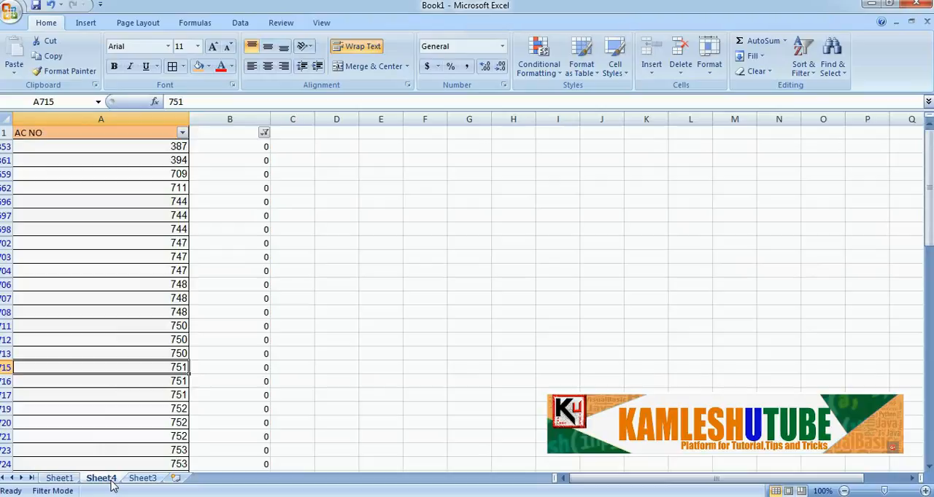
{"action": "left_click", "coordinate": [61, 479]}
{"action": "left_click", "coordinate": [175, 245]}
{"action": "left_click", "coordinate": [177, 259]}
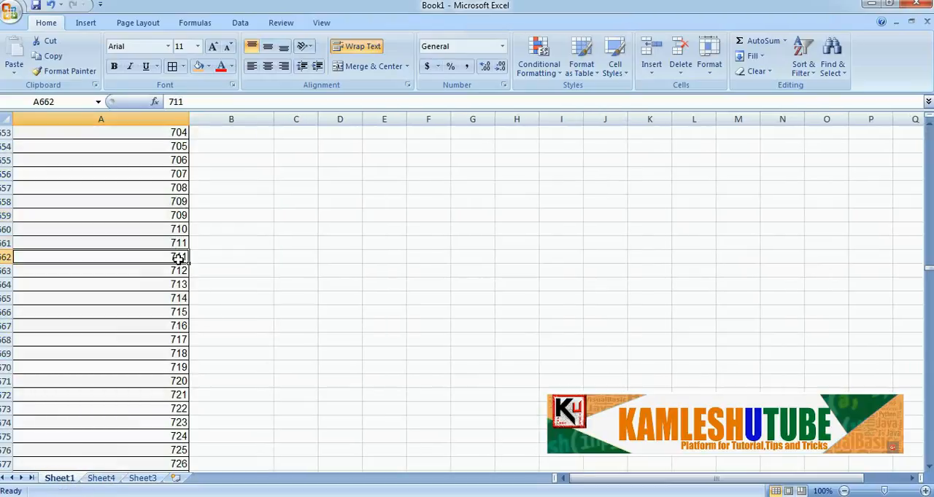
Compare the fifth filtered account number from Sheet4 with its occurrences in cells A695 to A698 on Sheet1
{"action": "left_click", "coordinate": [108, 480]}
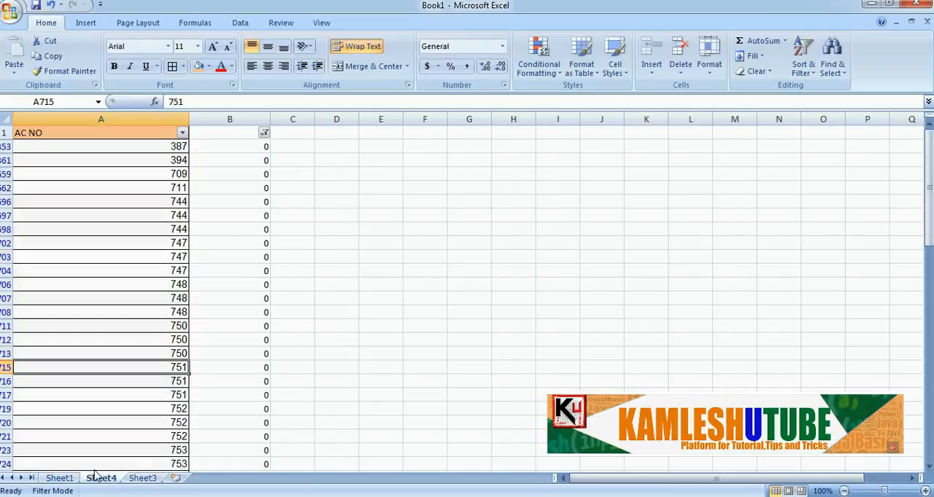
{"action": "left_click", "coordinate": [63, 480]}
{"action": "scroll", "coordinate": [208, 363], "scroll_direction": "down", "scroll_amount": 18}
{"action": "scroll", "coordinate": [206, 358], "scroll_direction": "up", "scroll_amount": 4}
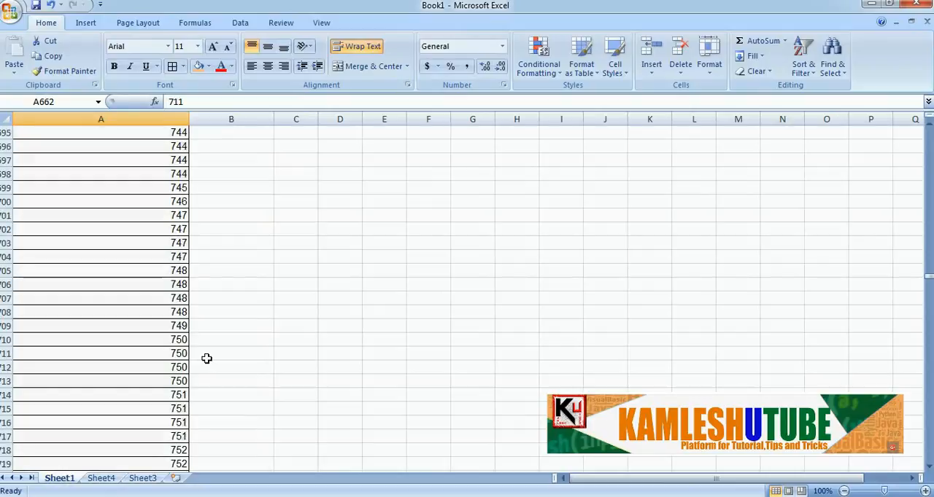
{"action": "scroll", "coordinate": [206, 358], "scroll_direction": "up", "scroll_amount": 2}
{"action": "left_click", "coordinate": [179, 230]}
{"action": "left_click", "coordinate": [179, 256]}
{"action": "left_click", "coordinate": [182, 244]}
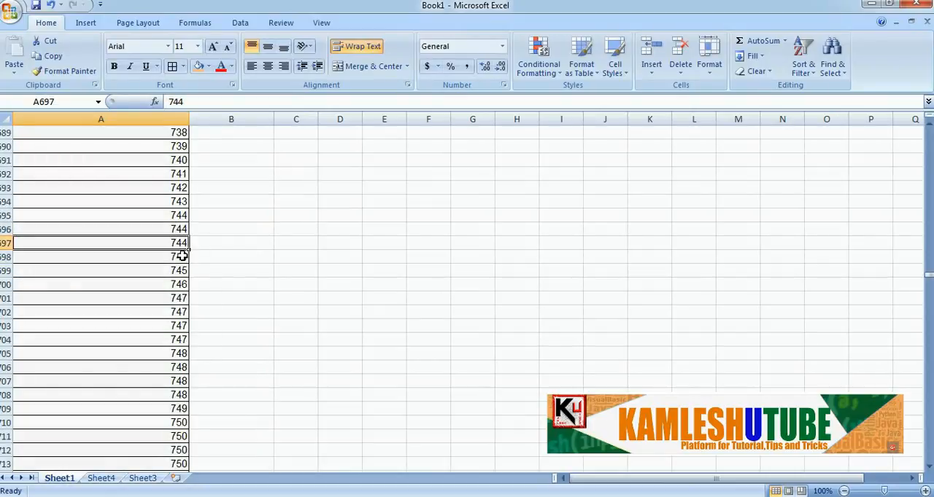
Check cell A698 on Sheet1, and review the filtered account numbers with zero differences on Sheet4
{"action": "left_click", "coordinate": [181, 256]}
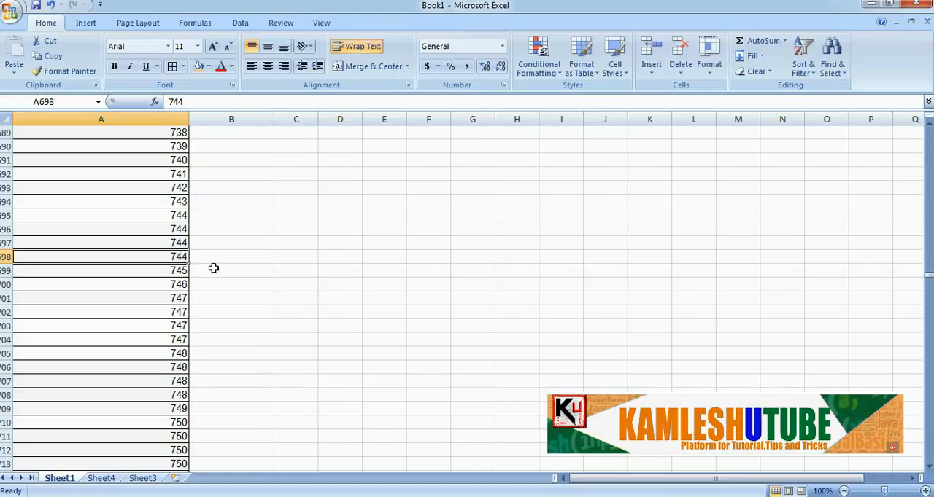
{"action": "left_click", "coordinate": [101, 480]}
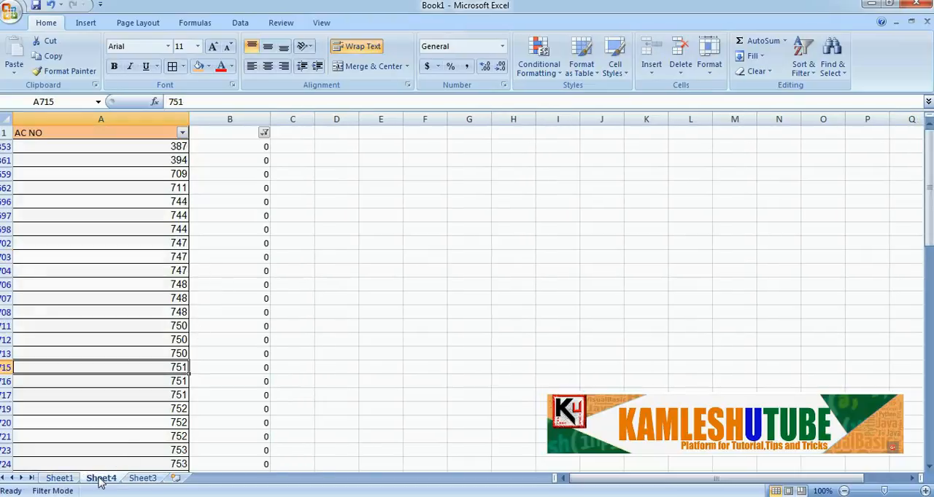
{"action": "left_click", "coordinate": [334, 215]}
{"action": "scroll", "coordinate": [320, 209], "scroll_direction": "down", "scroll_amount": 5}
{"action": "scroll", "coordinate": [320, 209], "scroll_direction": "down", "scroll_amount": 20}
{"action": "scroll", "coordinate": [320, 197], "scroll_direction": "up", "scroll_amount": 20}
{"action": "scroll", "coordinate": [321, 195], "scroll_direction": "up", "scroll_amount": 5}
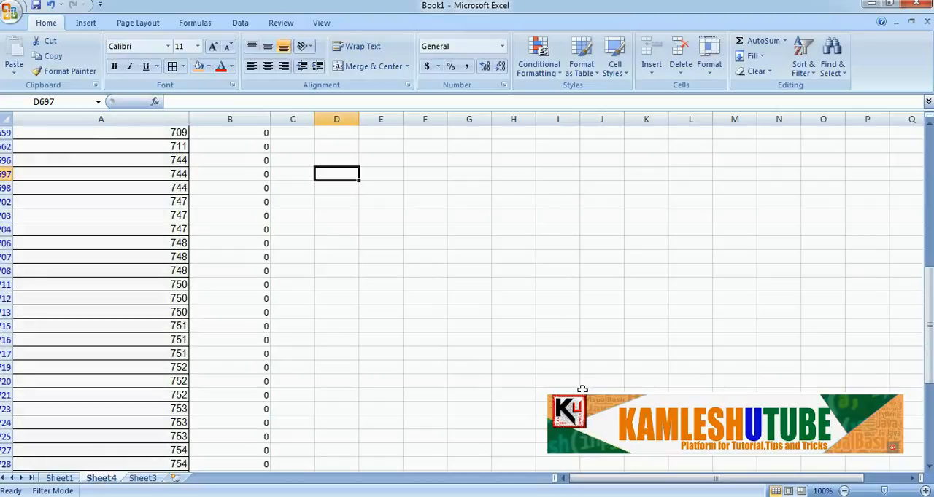
Paste the copied AC NO column into Sheet3, starting at cell A1
{"action": "left_click", "coordinate": [701, 496]}
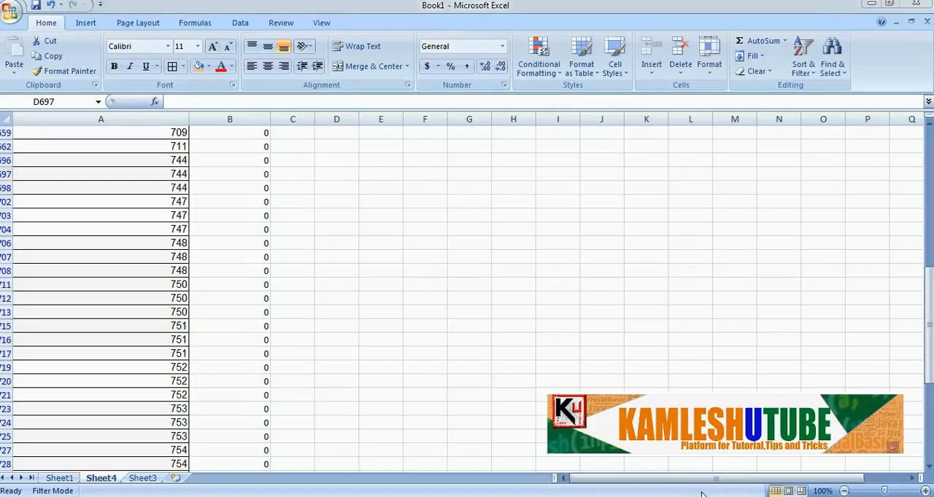
{"action": "key", "text": "ctrl+Page_Down"}
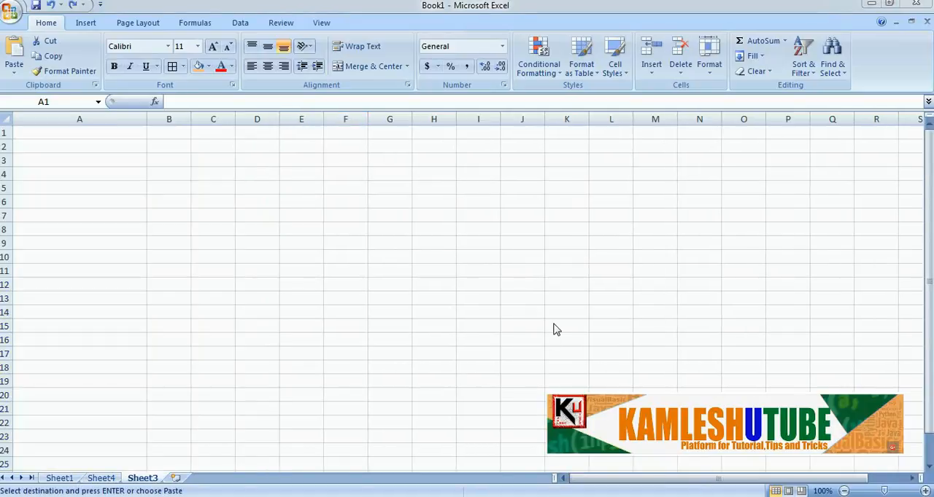
{"action": "left_click", "coordinate": [88, 134]}
{"action": "left_click", "coordinate": [87, 134]}
{"action": "left_click", "coordinate": [89, 151]}
{"action": "left_click", "coordinate": [90, 127]}
{"action": "left_click", "coordinate": [90, 149]}
{"action": "left_click", "coordinate": [92, 131]}
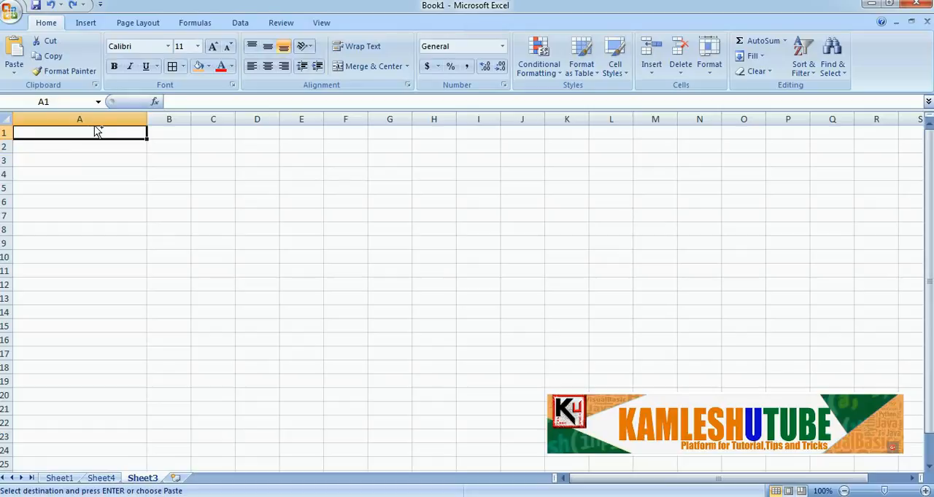
{"action": "key", "text": "ctrl+v"}
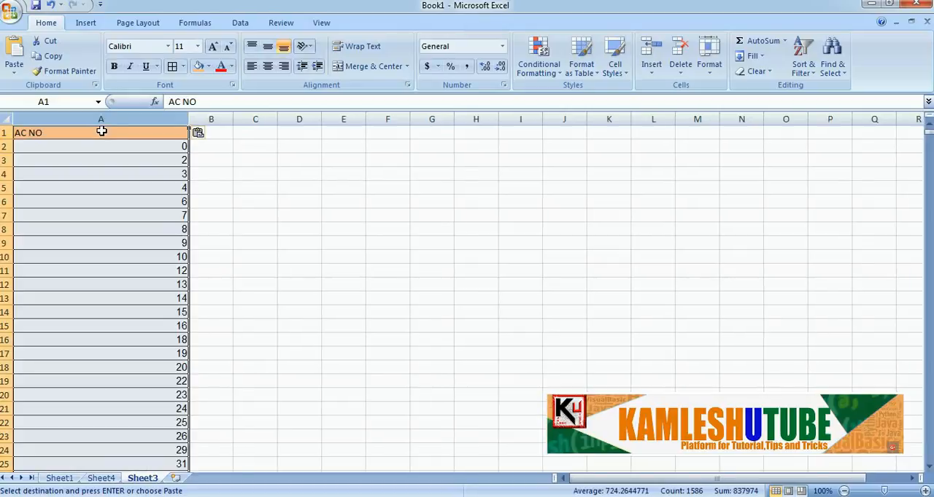
Sort the AC NO values in column A of Sheet3 from smallest to largest
{"action": "left_click", "coordinate": [120, 159]}
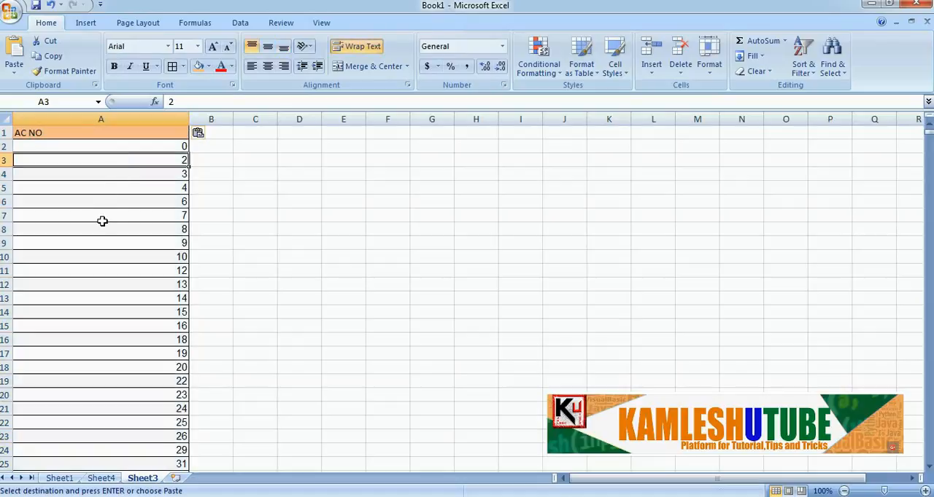
{"action": "left_click", "coordinate": [121, 145]}
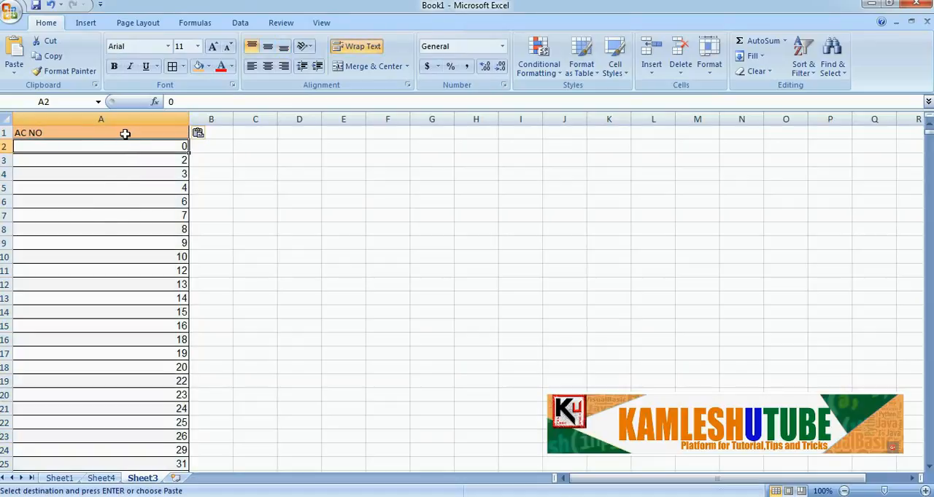
{"action": "left_click", "coordinate": [127, 173]}
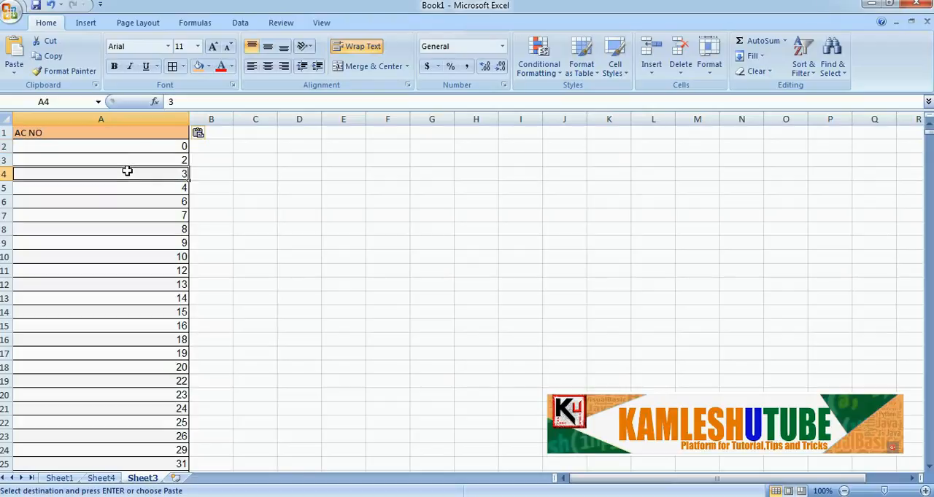
{"action": "left_click", "coordinate": [134, 119]}
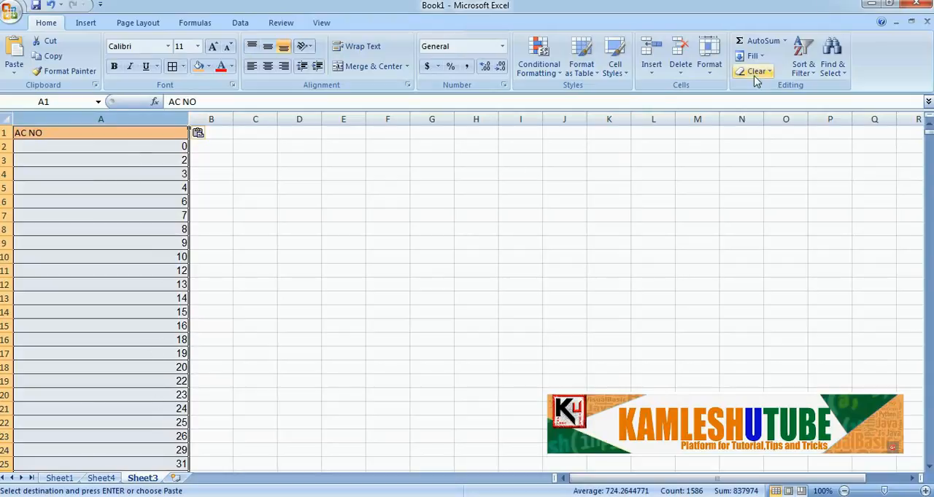
{"action": "left_click", "coordinate": [805, 67]}
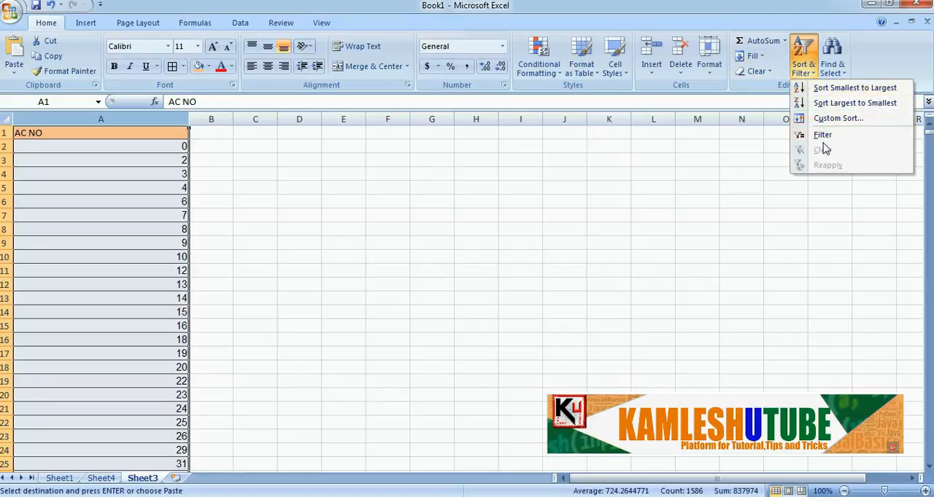
{"action": "left_click", "coordinate": [818, 90]}
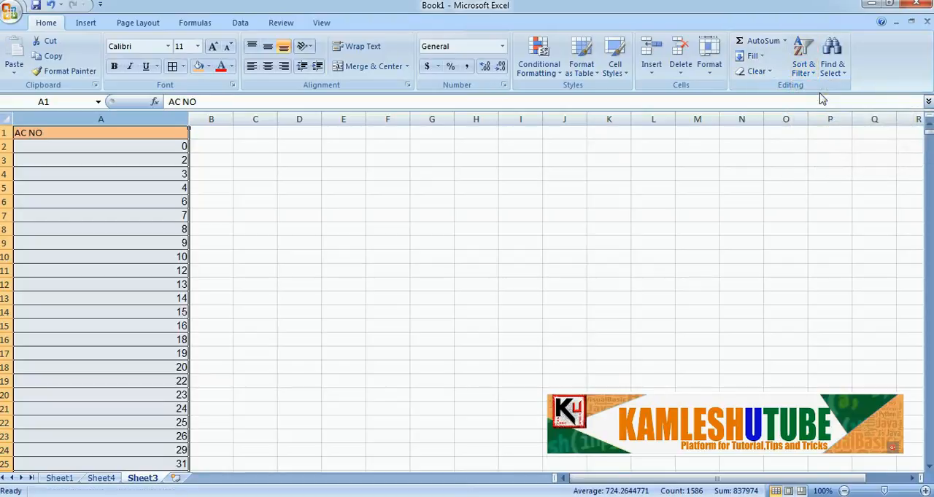
{"action": "left_click", "coordinate": [248, 189]}
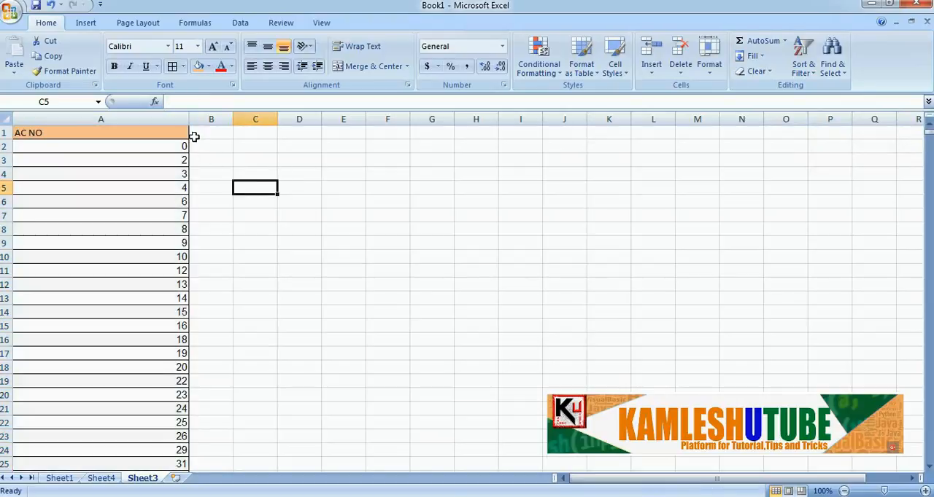
Apply Duplicate Values conditional formatting to column A of Sheet3, marking duplicates with Light Red Fill with Dark Red Text
{"action": "left_click", "coordinate": [173, 130]}
{"action": "left_click", "coordinate": [167, 115]}
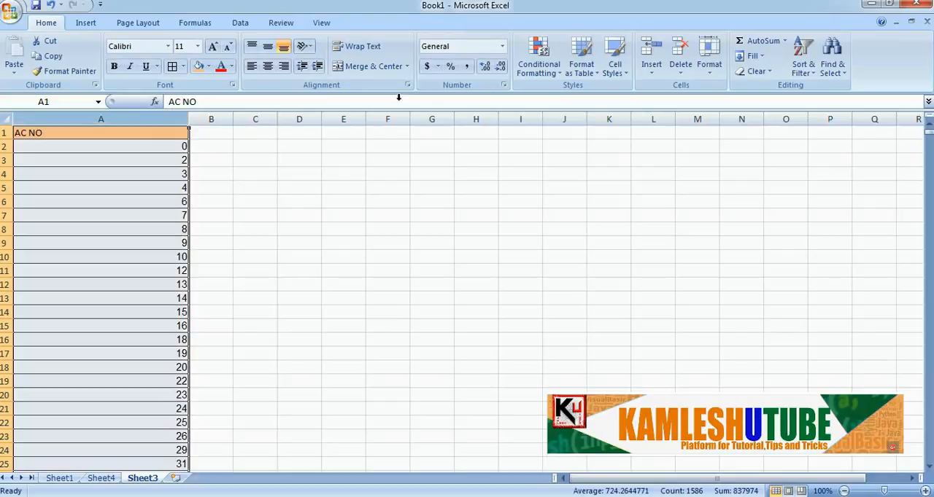
{"action": "left_click", "coordinate": [556, 75]}
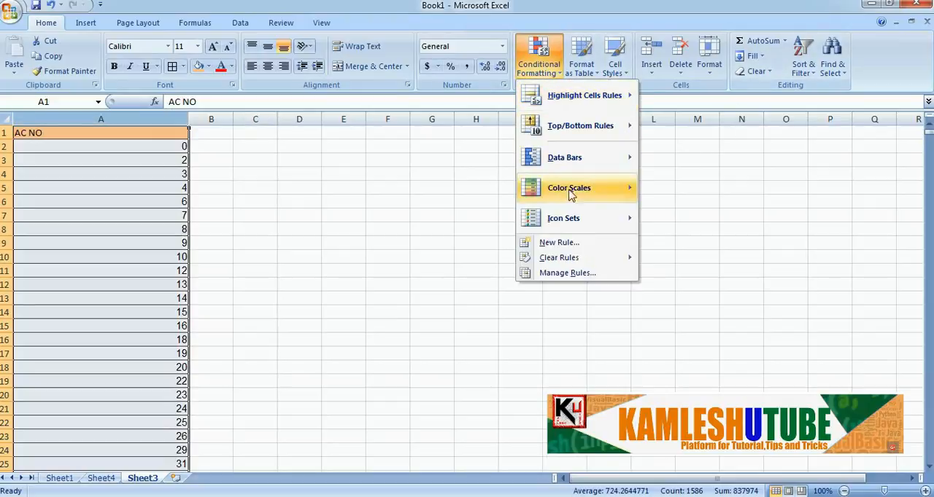
{"action": "mouse_move", "coordinate": [597, 129]}
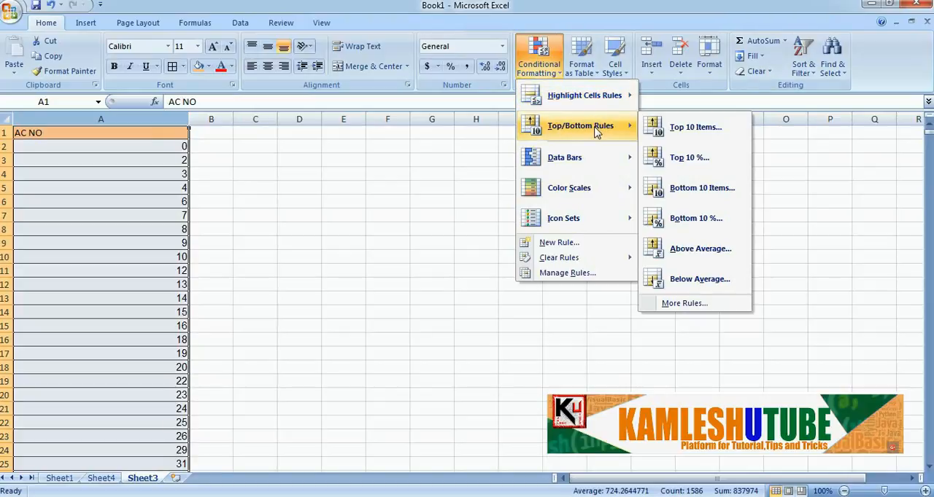
{"action": "mouse_move", "coordinate": [591, 189]}
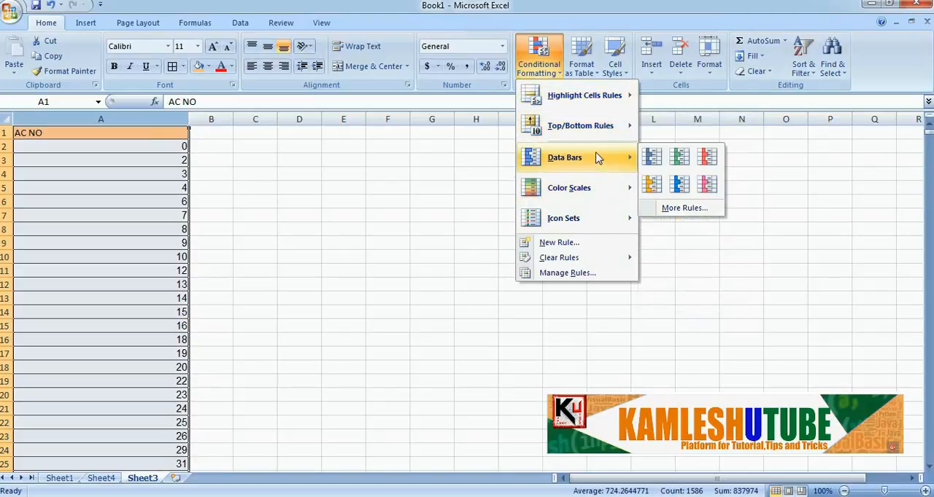
{"action": "mouse_move", "coordinate": [603, 99]}
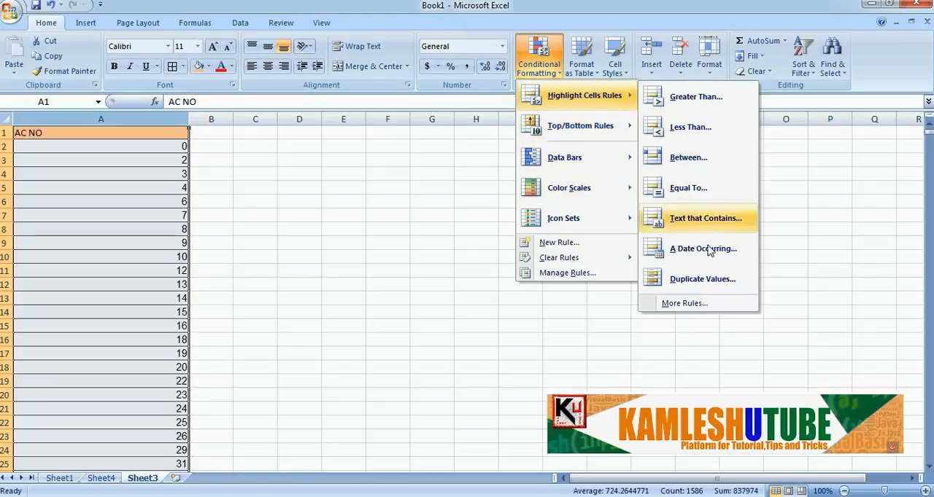
{"action": "left_click", "coordinate": [678, 279]}
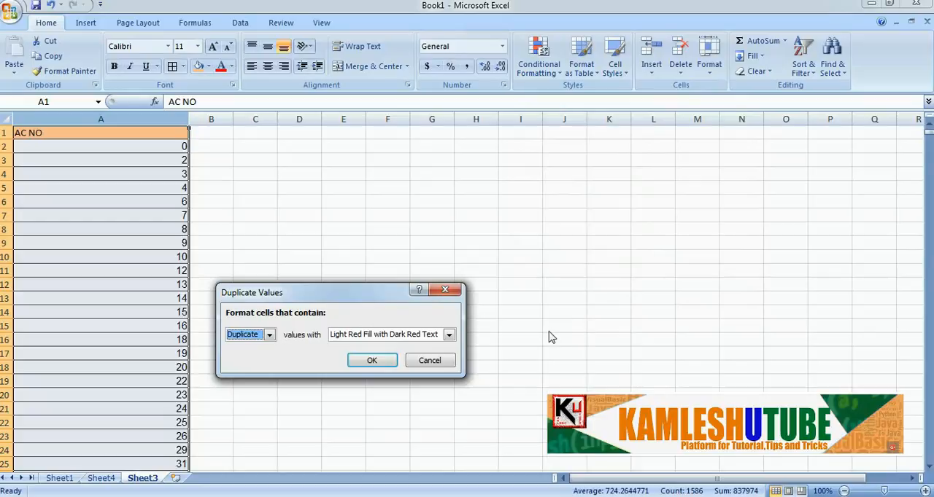
{"action": "left_click", "coordinate": [449, 335]}
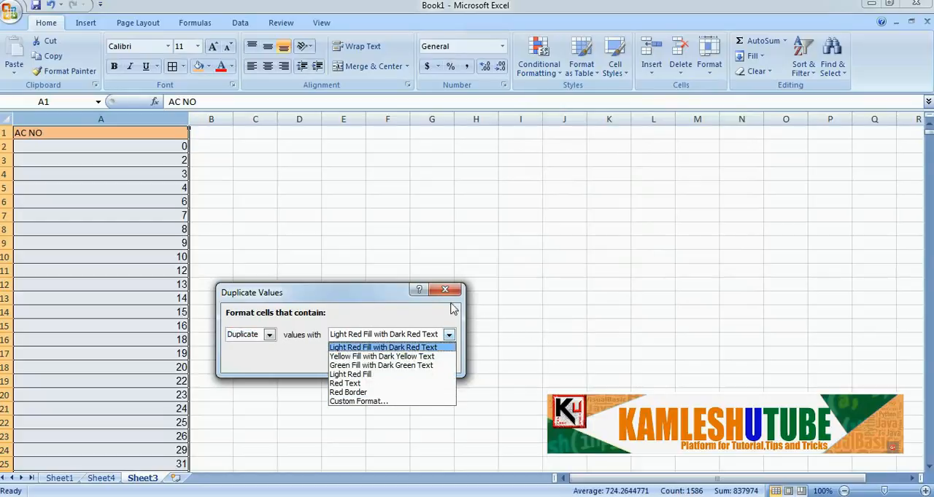
{"action": "left_click", "coordinate": [445, 348]}
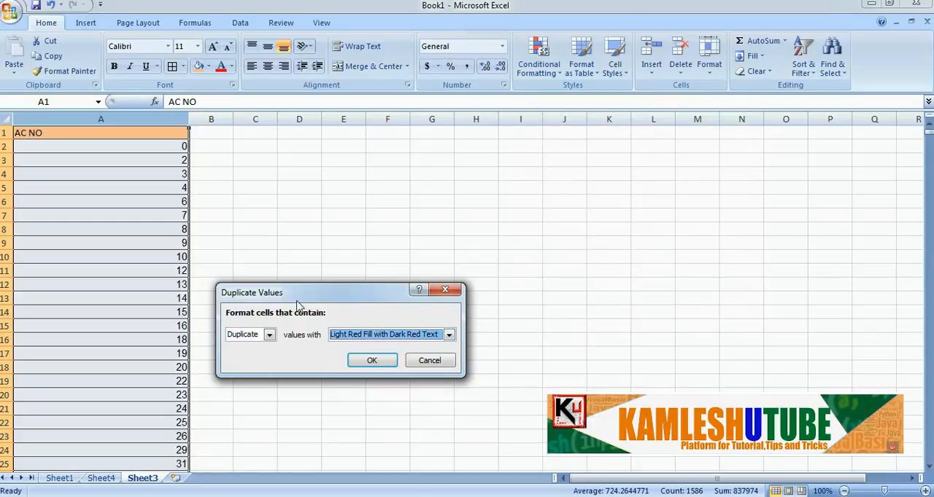
{"action": "left_click", "coordinate": [269, 335]}
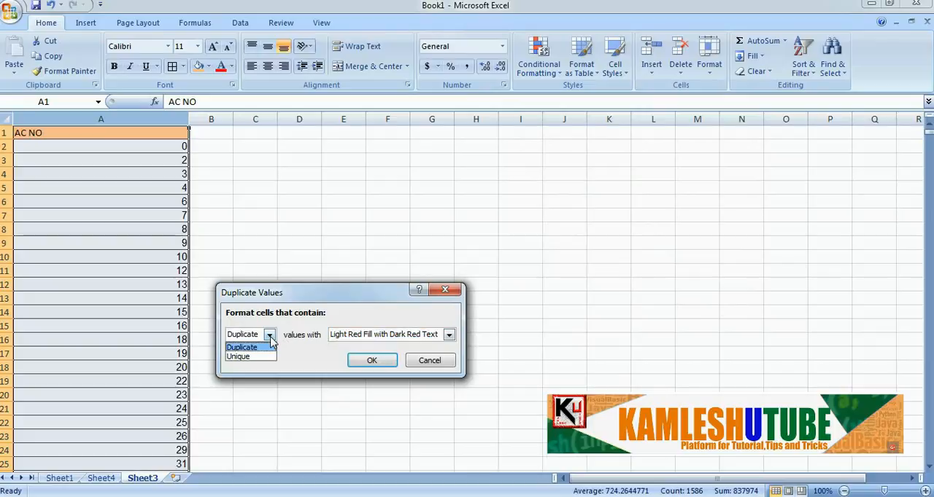
{"action": "left_click", "coordinate": [270, 339]}
{"action": "left_click", "coordinate": [389, 371]}
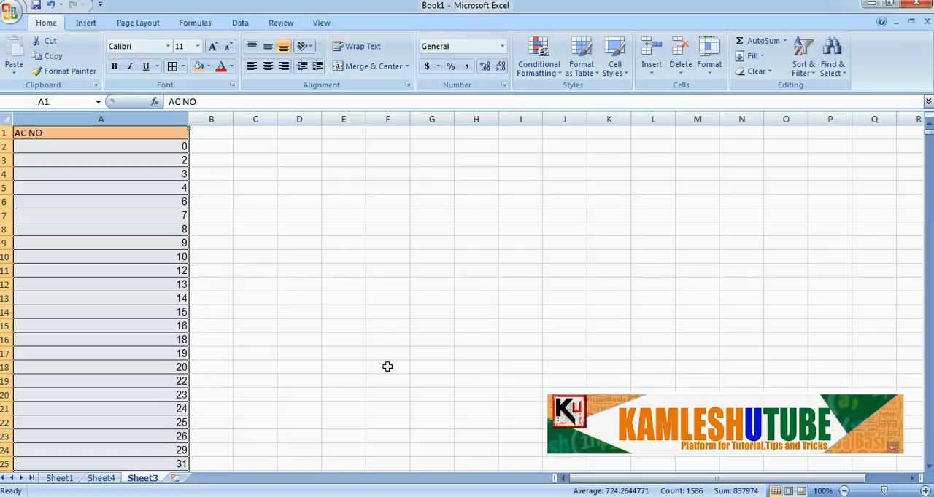
Find the first highlighted duplicates in column A of Sheet3 and check cells A352 and A353
{"action": "left_click", "coordinate": [262, 317]}
{"action": "scroll", "coordinate": [262, 317], "scroll_direction": "down", "scroll_amount": 20}
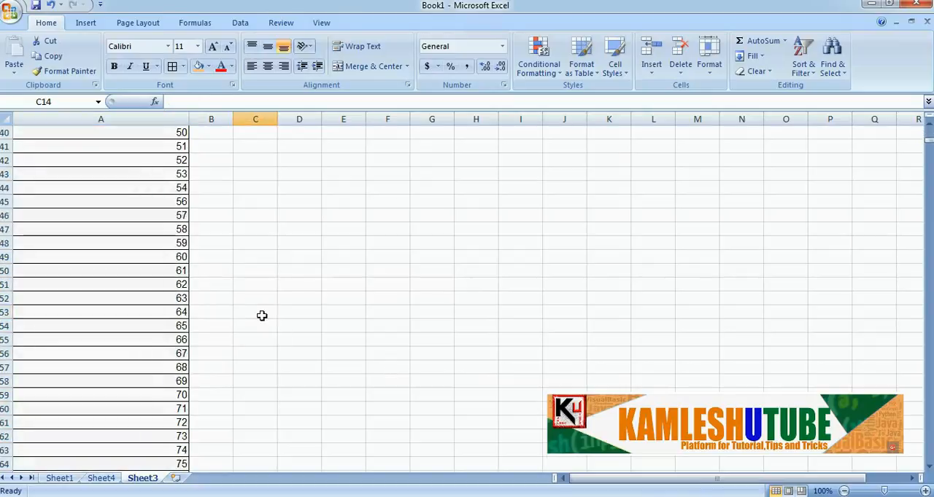
{"action": "scroll", "coordinate": [262, 316], "scroll_direction": "down", "scroll_amount": 20}
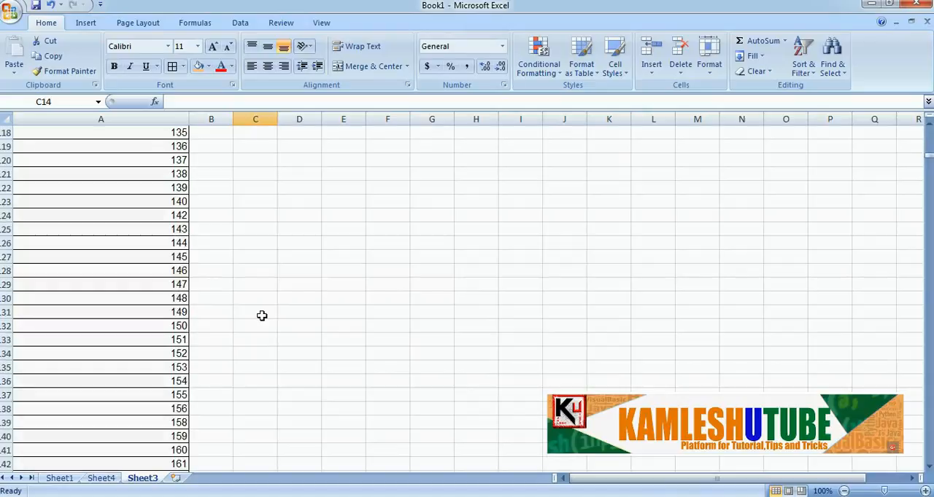
{"action": "scroll", "coordinate": [262, 316], "scroll_direction": "down", "scroll_amount": 20}
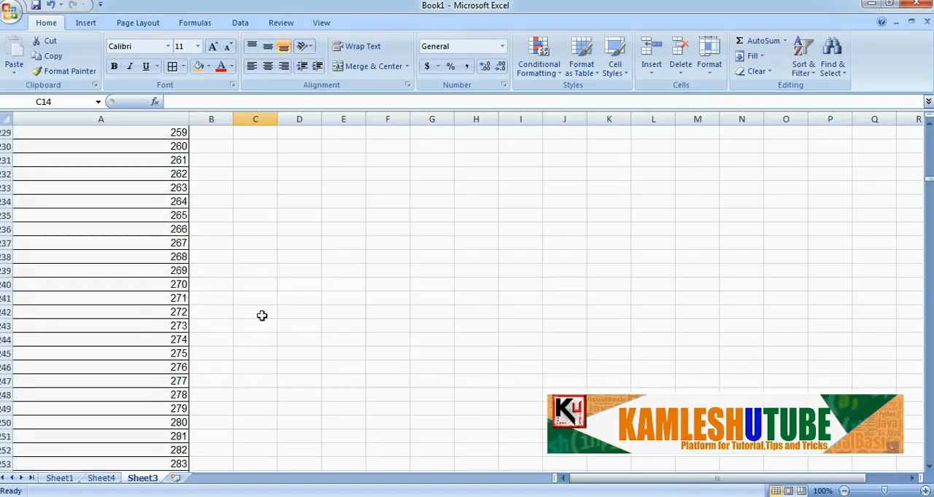
{"action": "scroll", "coordinate": [262, 316], "scroll_direction": "down", "scroll_amount": 20}
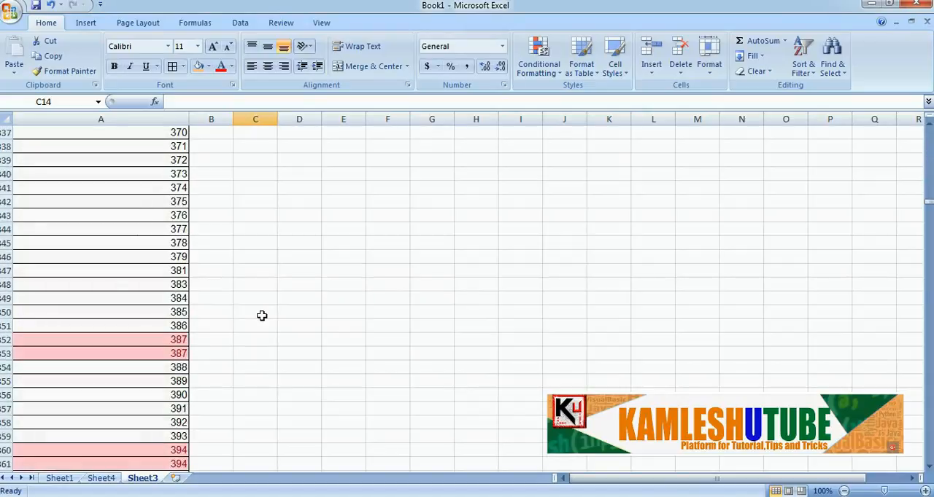
{"action": "scroll", "coordinate": [262, 316], "scroll_direction": "up", "scroll_amount": 1}
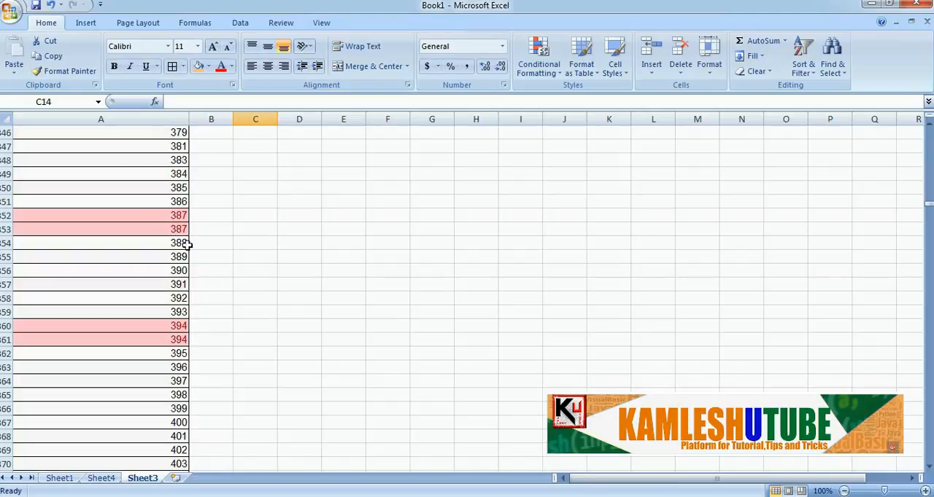
{"action": "left_click", "coordinate": [167, 216]}
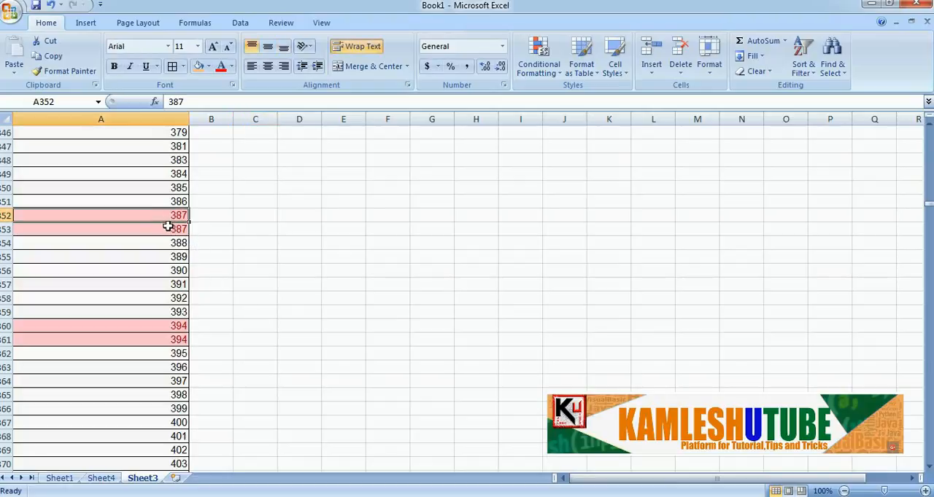
{"action": "left_click", "coordinate": [171, 238]}
{"action": "left_click", "coordinate": [170, 231]}
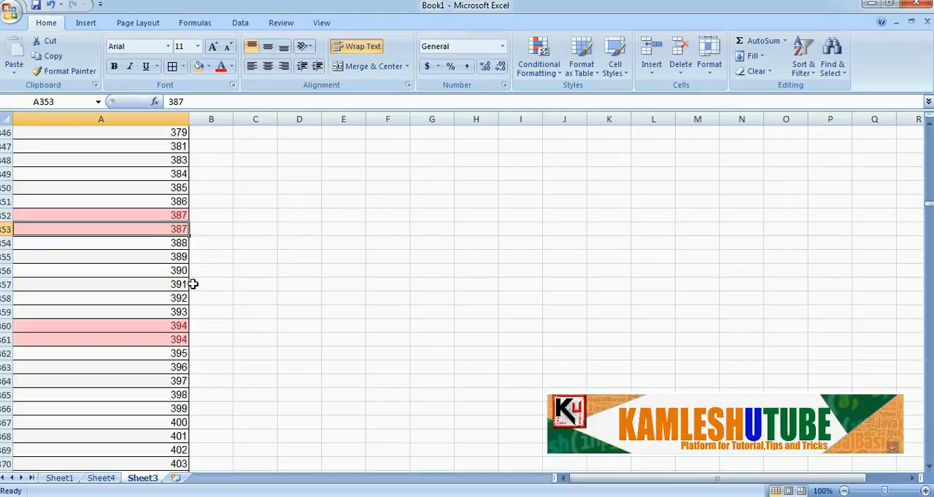
Check the second highlighted pair of duplicate account numbers in cells A360 and A361 on Sheet3
{"action": "scroll", "coordinate": [193, 284], "scroll_direction": "down", "scroll_amount": 2}
{"action": "scroll", "coordinate": [186, 239], "scroll_direction": "up", "scroll_amount": 2}
{"action": "left_click", "coordinate": [164, 326]}
{"action": "left_click", "coordinate": [172, 338]}
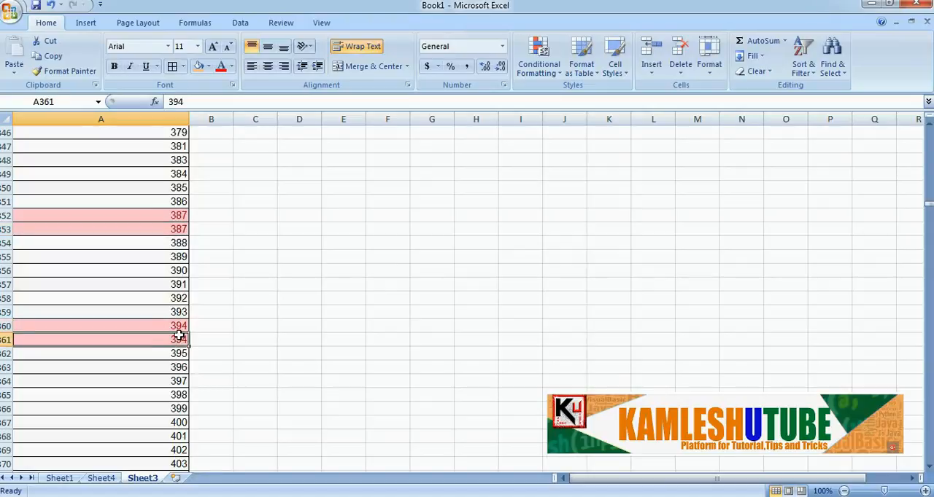
Review the highlighted duplicates further down column A of Sheet3, including A658 and A659 and the groups from row 695 onward
{"action": "scroll", "coordinate": [179, 336], "scroll_direction": "down", "scroll_amount": 20}
{"action": "scroll", "coordinate": [179, 332], "scroll_direction": "down", "scroll_amount": 20}
{"action": "scroll", "coordinate": [179, 332], "scroll_direction": "down", "scroll_amount": 20}
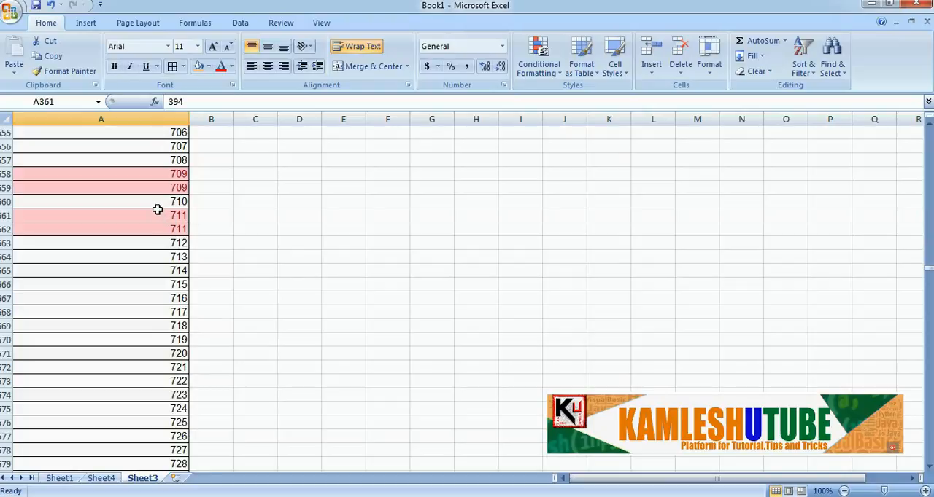
{"action": "left_click", "coordinate": [156, 187]}
{"action": "left_click", "coordinate": [158, 174]}
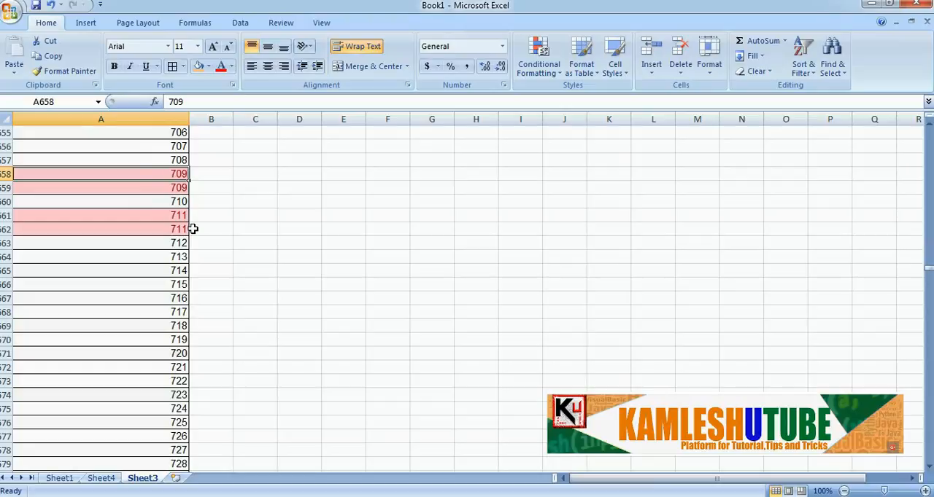
{"action": "scroll", "coordinate": [193, 229], "scroll_direction": "down", "scroll_amount": 14}
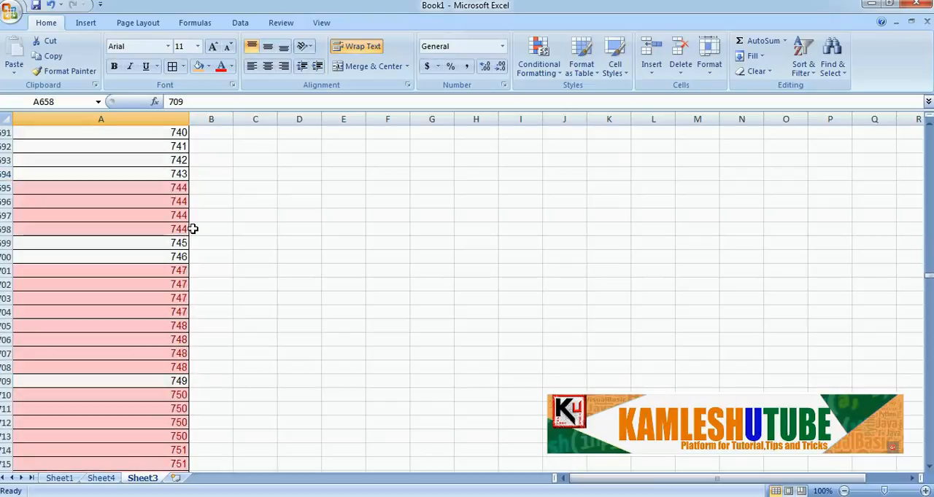
Examine the highlighted duplicate account numbers in column A of Sheet3 from about row 695 down to row 862
{"action": "scroll", "coordinate": [192, 229], "scroll_direction": "down", "scroll_amount": 4}
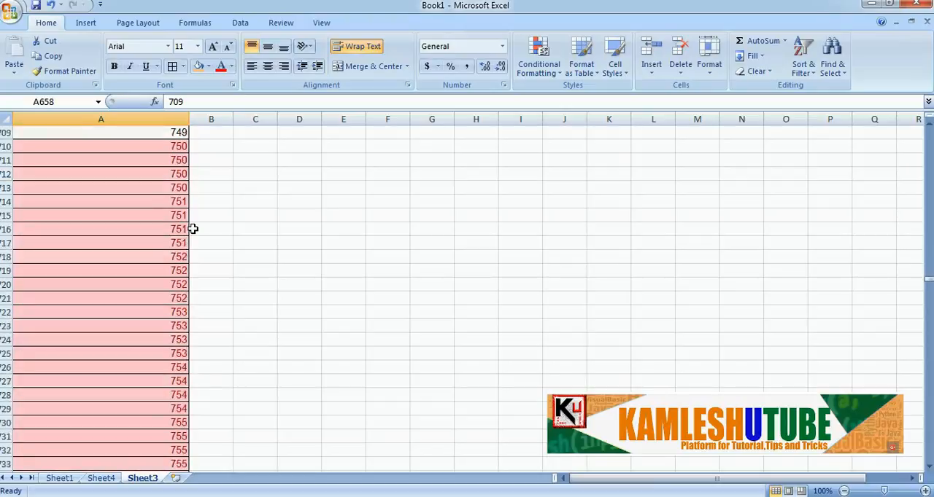
{"action": "scroll", "coordinate": [193, 229], "scroll_direction": "up", "scroll_amount": 8}
{"action": "scroll", "coordinate": [193, 229], "scroll_direction": "up", "scroll_amount": 1}
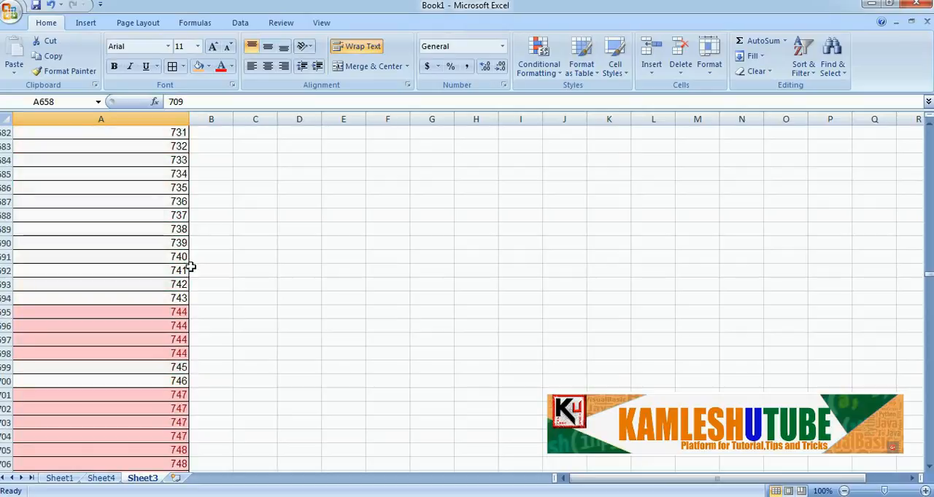
{"action": "scroll", "coordinate": [181, 313], "scroll_direction": "down", "scroll_amount": 10}
{"action": "scroll", "coordinate": [181, 317], "scroll_direction": "down", "scroll_amount": 17}
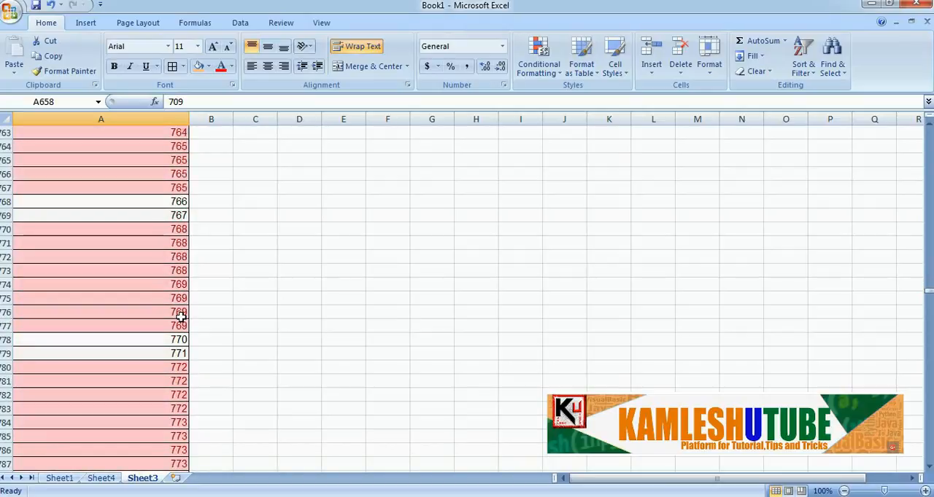
{"action": "scroll", "coordinate": [181, 317], "scroll_direction": "down", "scroll_amount": 9}
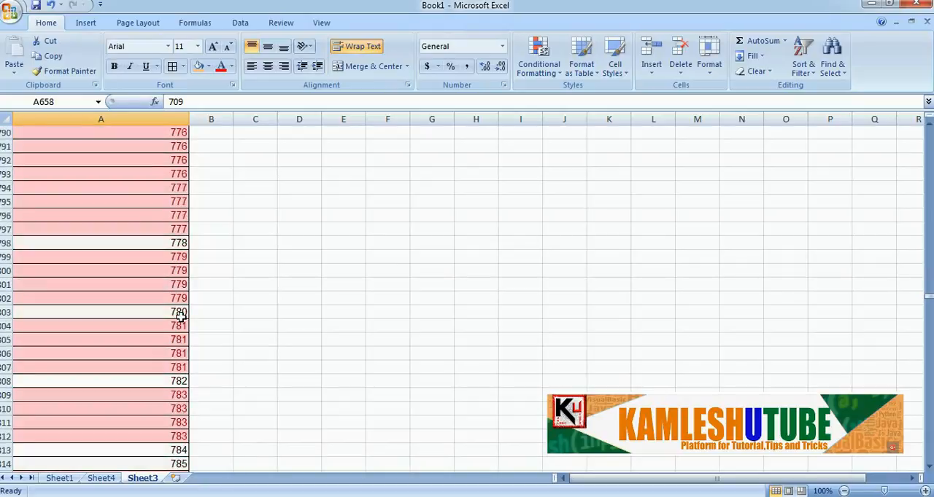
{"action": "scroll", "coordinate": [181, 318], "scroll_direction": "down", "scroll_amount": 2}
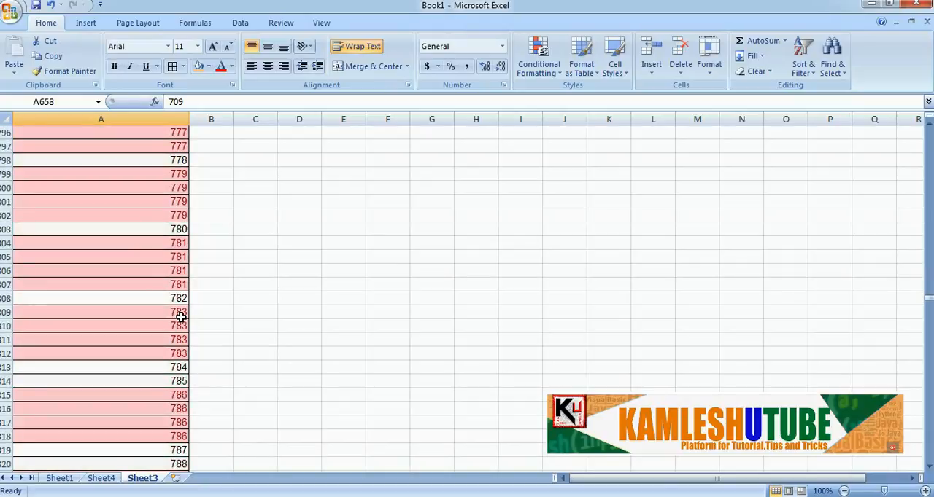
{"action": "scroll", "coordinate": [181, 317], "scroll_direction": "down", "scroll_amount": 1}
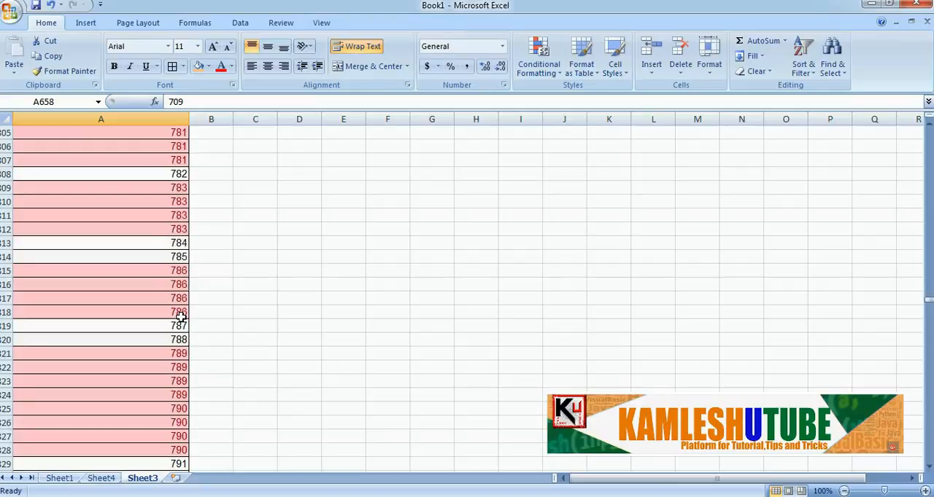
{"action": "scroll", "coordinate": [180, 317], "scroll_direction": "down", "scroll_amount": 7}
{"action": "scroll", "coordinate": [180, 317], "scroll_direction": "down", "scroll_amount": 11}
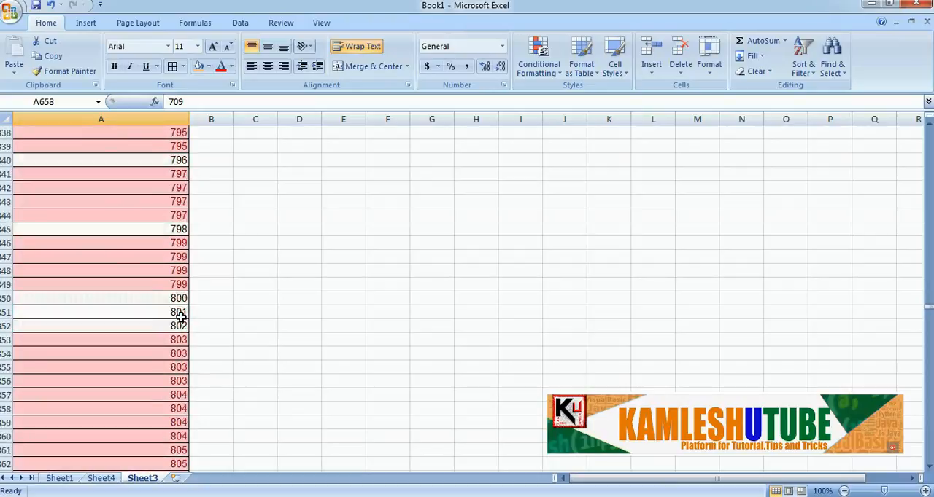
Review the highlighted duplicates in column A from about row 872 to row 1045 and check cells A1035 and A1036
{"action": "left_click", "coordinate": [181, 313]}
{"action": "scroll", "coordinate": [181, 321], "scroll_direction": "down", "scroll_amount": 10}
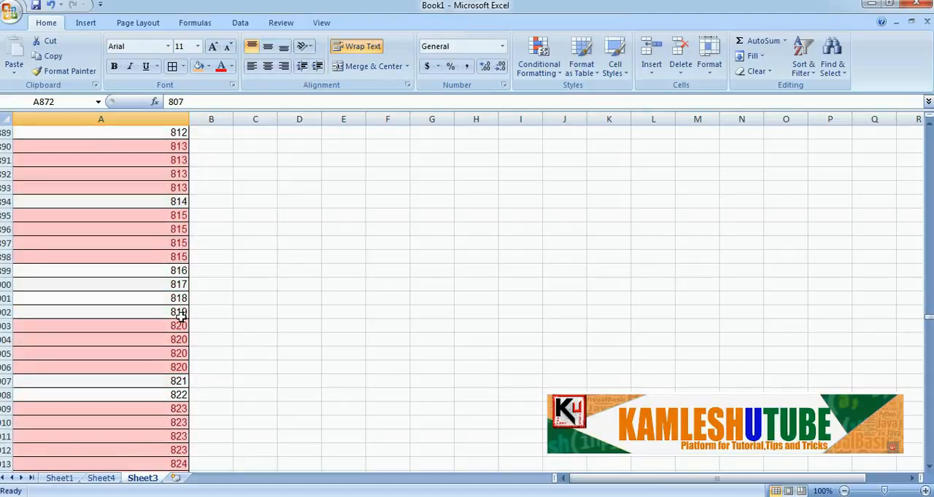
{"action": "scroll", "coordinate": [181, 317], "scroll_direction": "down", "scroll_amount": 3}
{"action": "scroll", "coordinate": [181, 318], "scroll_direction": "down", "scroll_amount": 12}
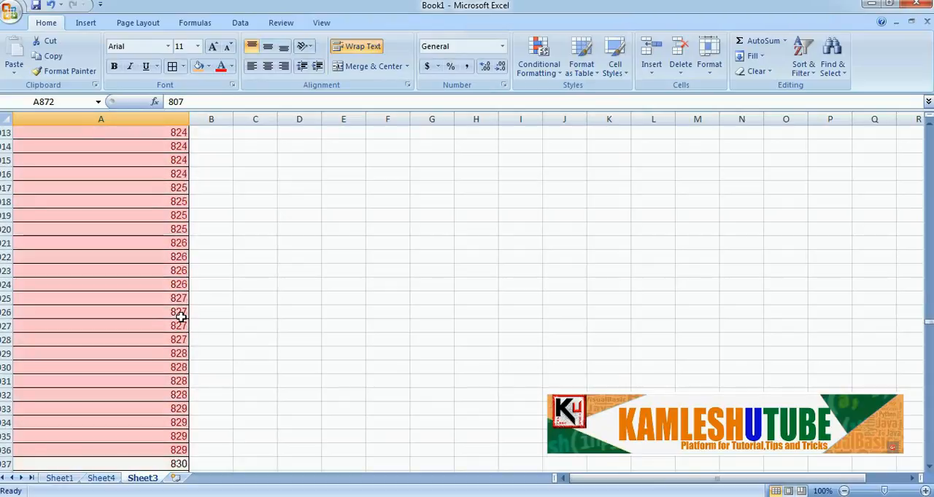
{"action": "scroll", "coordinate": [180, 317], "scroll_direction": "down", "scroll_amount": 20}
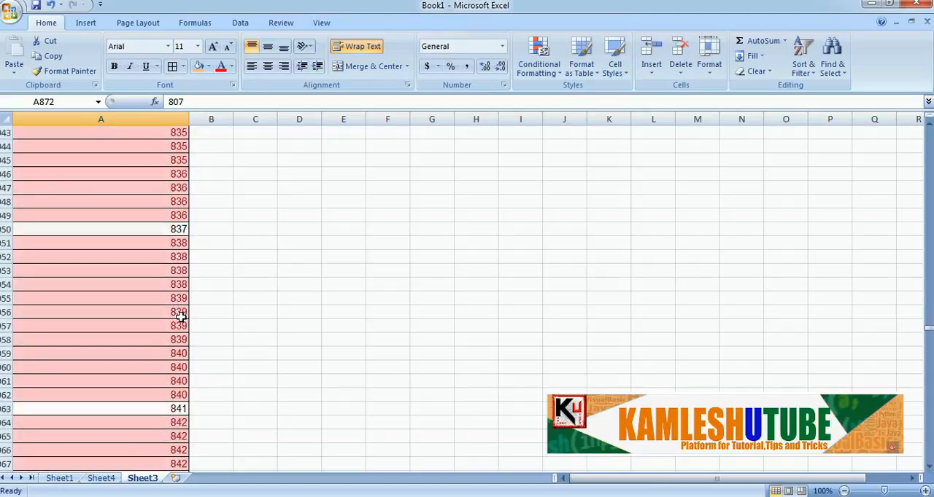
{"action": "scroll", "coordinate": [181, 316], "scroll_direction": "down", "scroll_amount": 15}
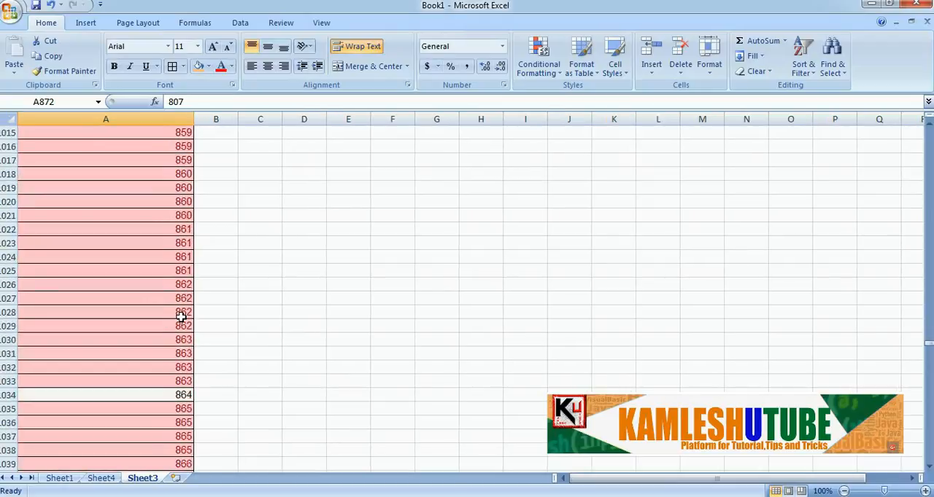
{"action": "scroll", "coordinate": [181, 318], "scroll_direction": "up", "scroll_amount": 7}
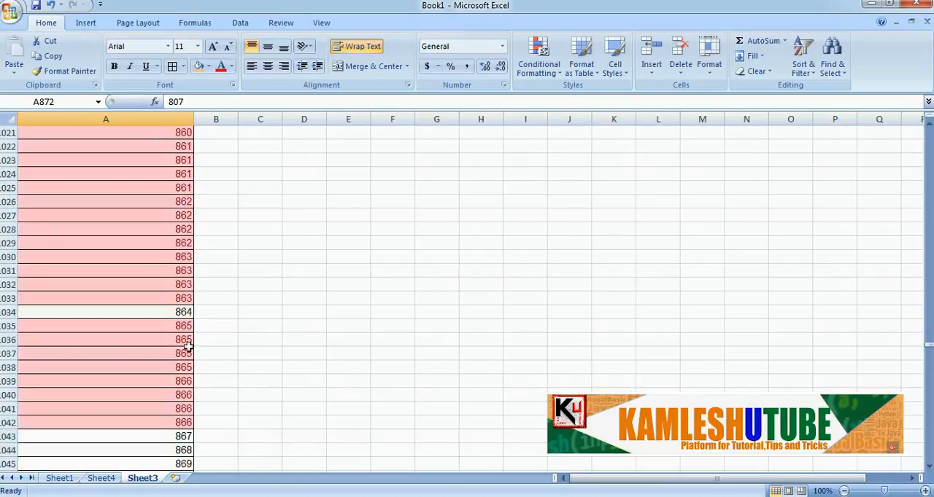
{"action": "left_click", "coordinate": [181, 327]}
{"action": "left_click", "coordinate": [181, 340]}
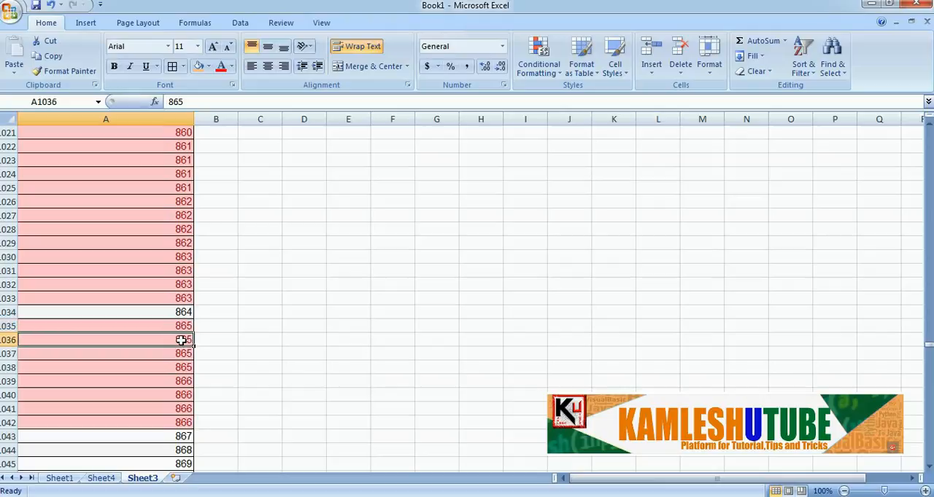
Examine the remaining entries in column A of Sheet3 down past row 1159 and return to the header row
{"action": "scroll", "coordinate": [182, 358], "scroll_direction": "down", "scroll_amount": 7}
{"action": "scroll", "coordinate": [183, 345], "scroll_direction": "down", "scroll_amount": 1}
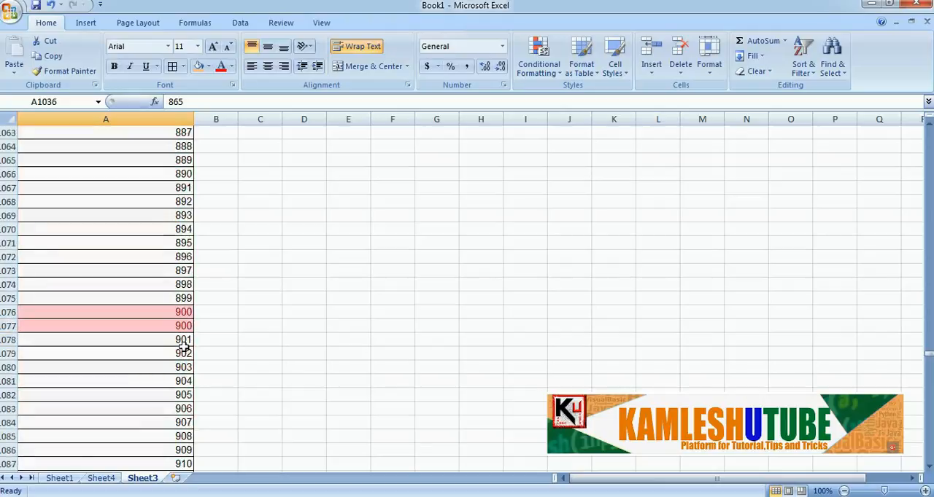
{"action": "scroll", "coordinate": [183, 340], "scroll_direction": "down", "scroll_amount": 20}
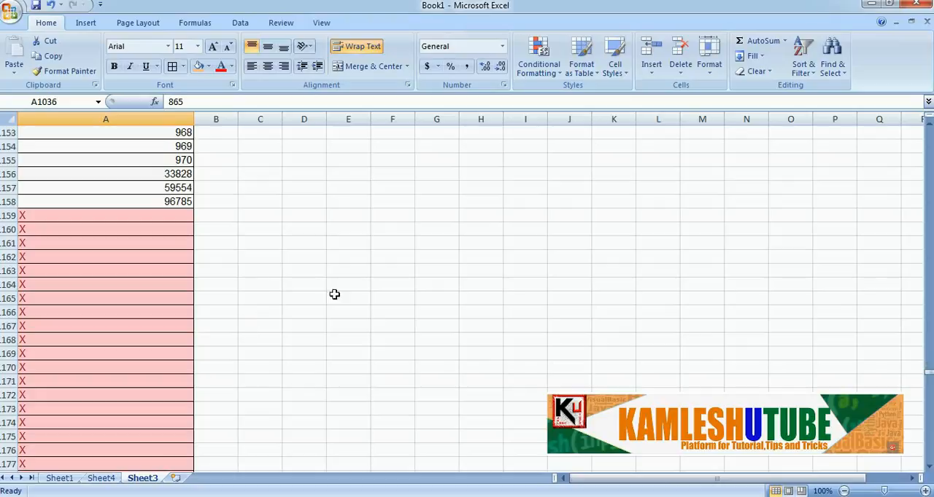
{"action": "scroll", "coordinate": [389, 290], "scroll_direction": "up", "scroll_amount": 14}
{"action": "scroll", "coordinate": [389, 290], "scroll_direction": "up", "scroll_amount": 13}
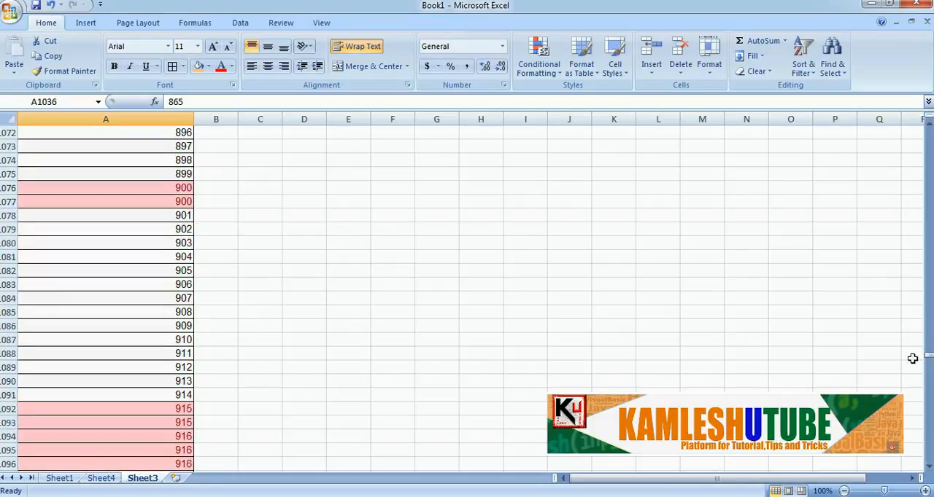
{"action": "left_click_drag", "start_coordinate": [927, 357], "coordinate": [923, 126]}
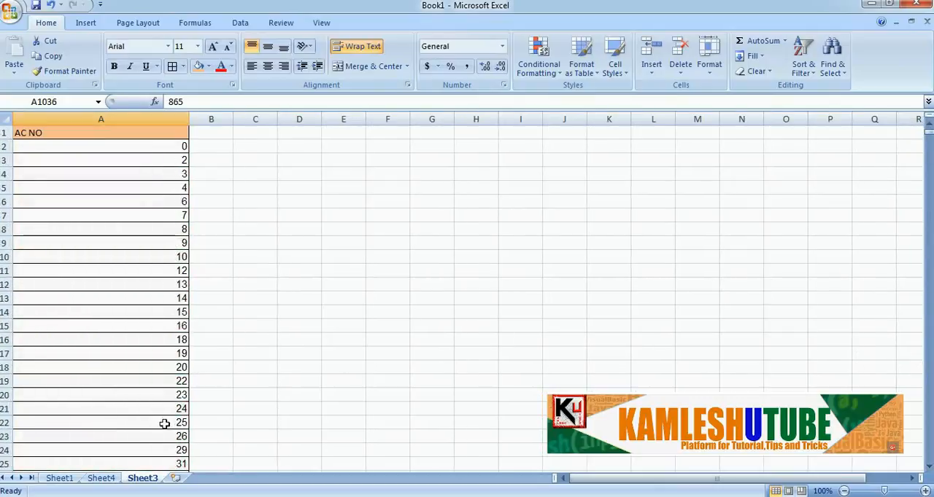
On Sheet4, reset the column B filter to include all values and look over the unfiltered list
{"action": "left_click", "coordinate": [111, 480]}
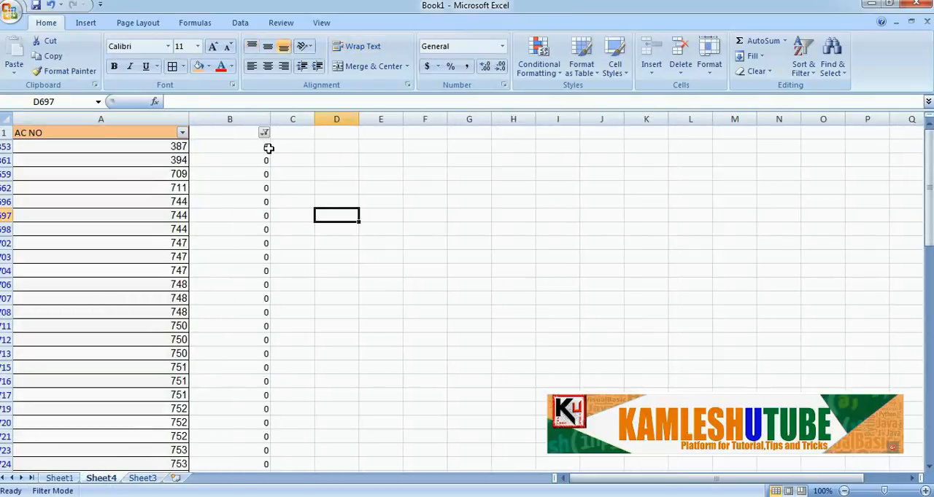
{"action": "left_click", "coordinate": [263, 138]}
{"action": "left_click", "coordinate": [263, 134]}
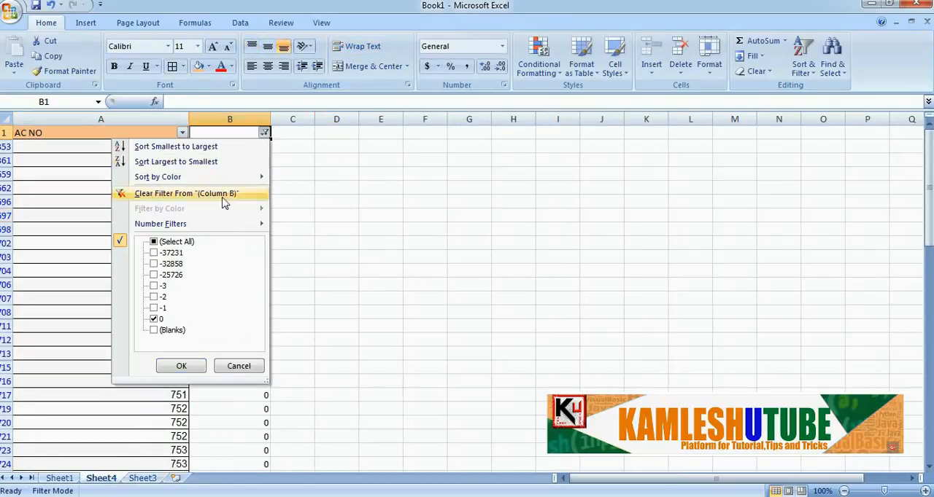
{"action": "left_click", "coordinate": [181, 365]}
{"action": "scroll", "coordinate": [194, 281], "scroll_direction": "down", "scroll_amount": 20}
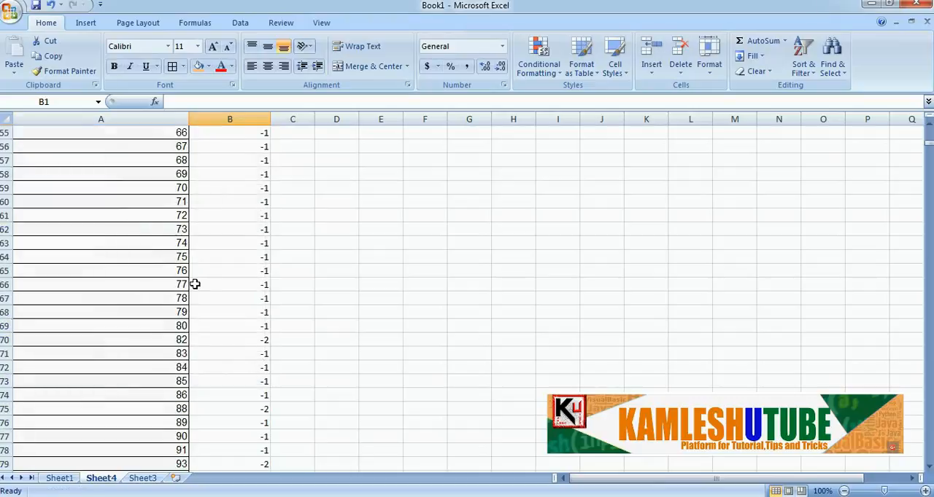
{"action": "scroll", "coordinate": [195, 284], "scroll_direction": "up", "scroll_amount": 20}
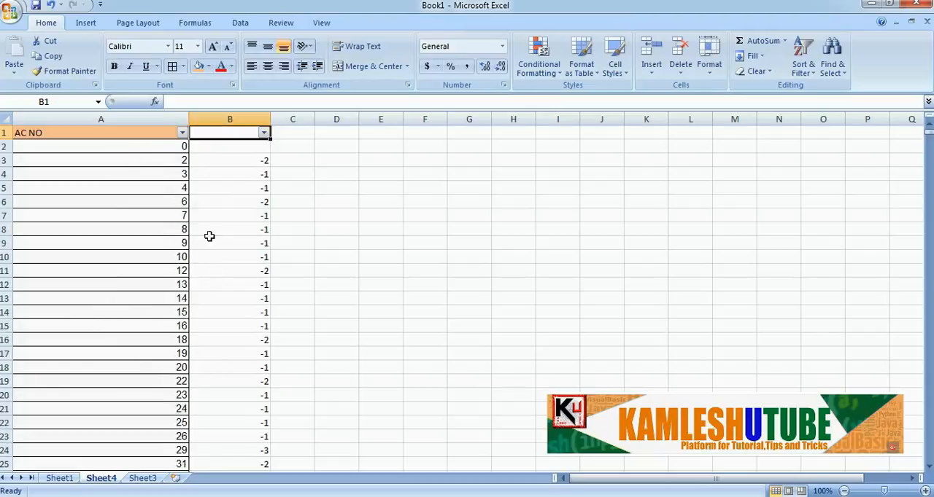
Filter column B of Sheet4 to show only the value 0, and go back to Sheet3
{"action": "left_click", "coordinate": [263, 132]}
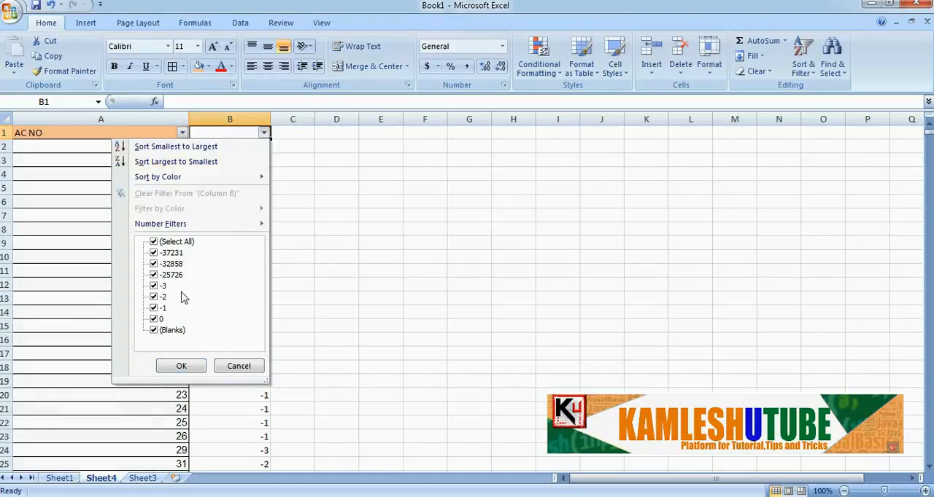
{"action": "left_click", "coordinate": [154, 319]}
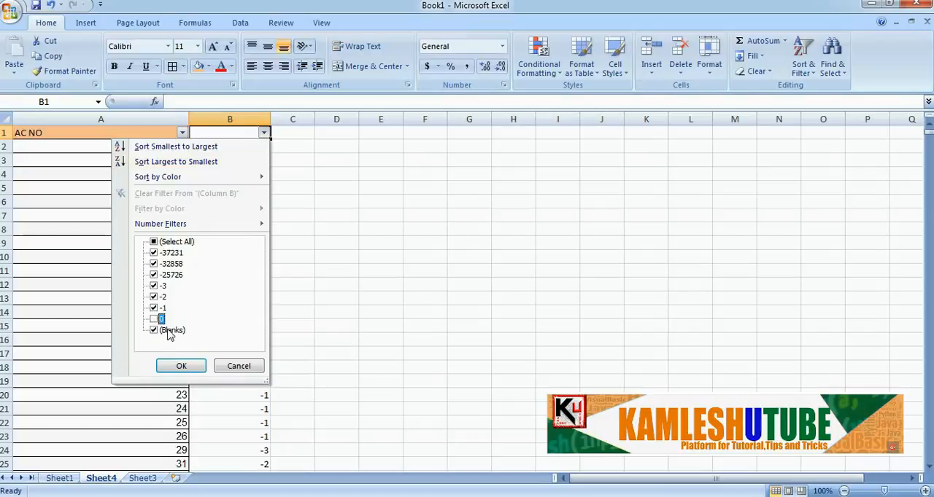
{"action": "left_click", "coordinate": [176, 372]}
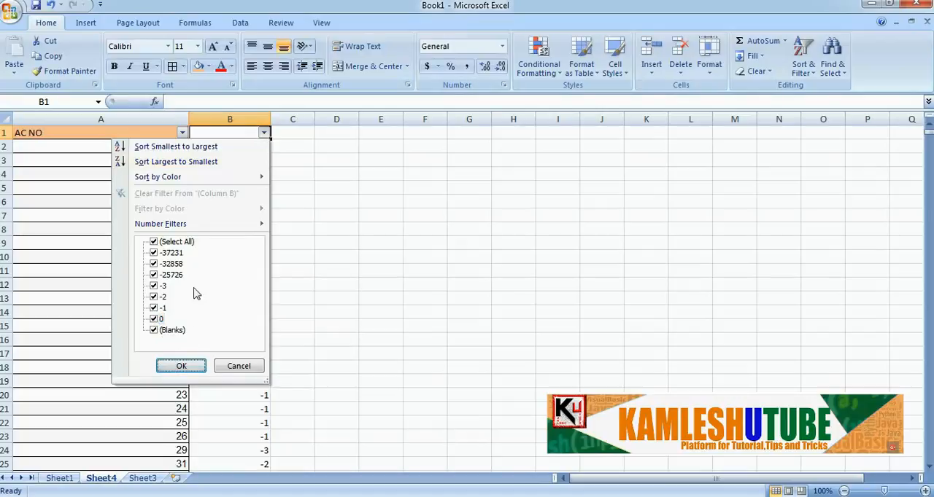
{"action": "left_click", "coordinate": [153, 247]}
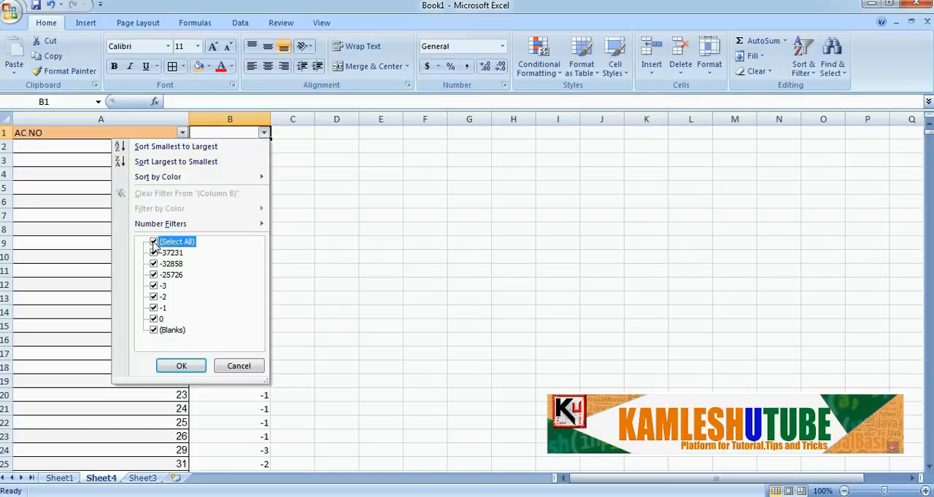
{"action": "left_click", "coordinate": [154, 319]}
{"action": "left_click", "coordinate": [164, 366]}
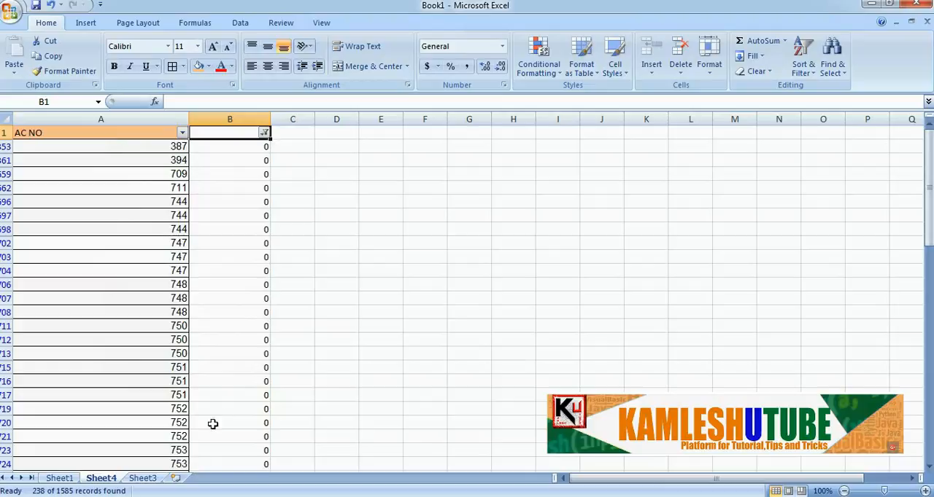
{"action": "left_click", "coordinate": [142, 479]}
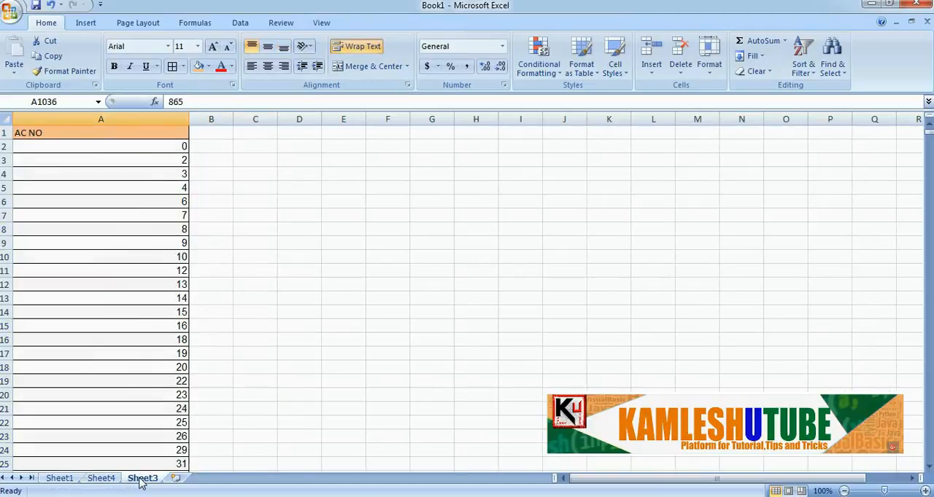